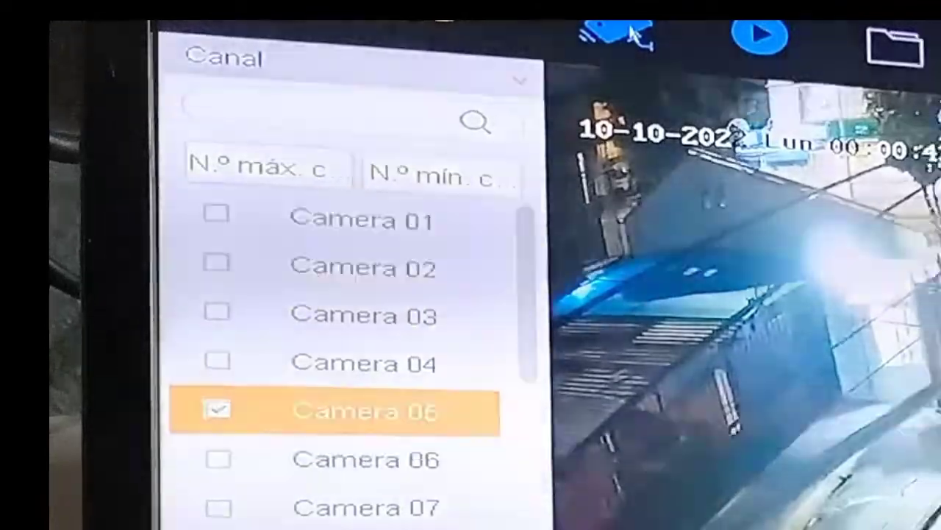
left_click(646, 37)
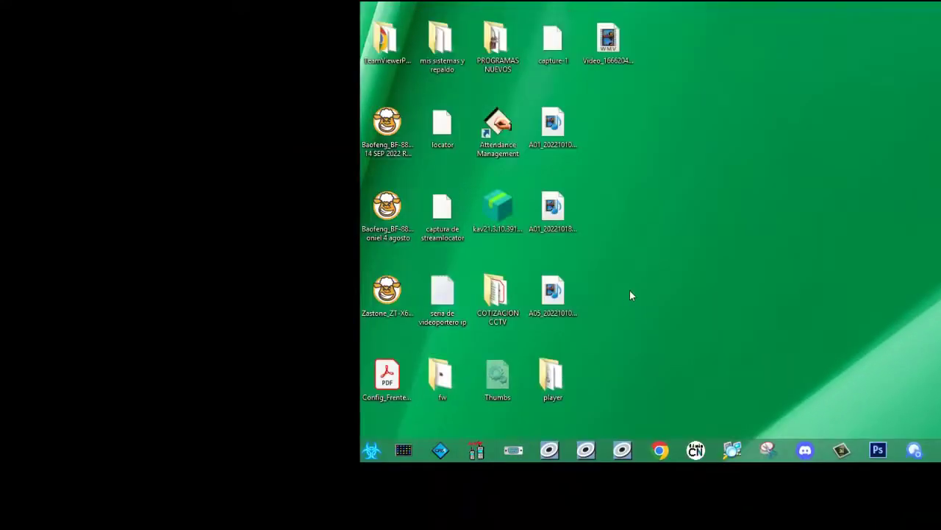
left_click_drag(649, 309, 548, 115)
left_click_drag(621, 288, 624, 291)
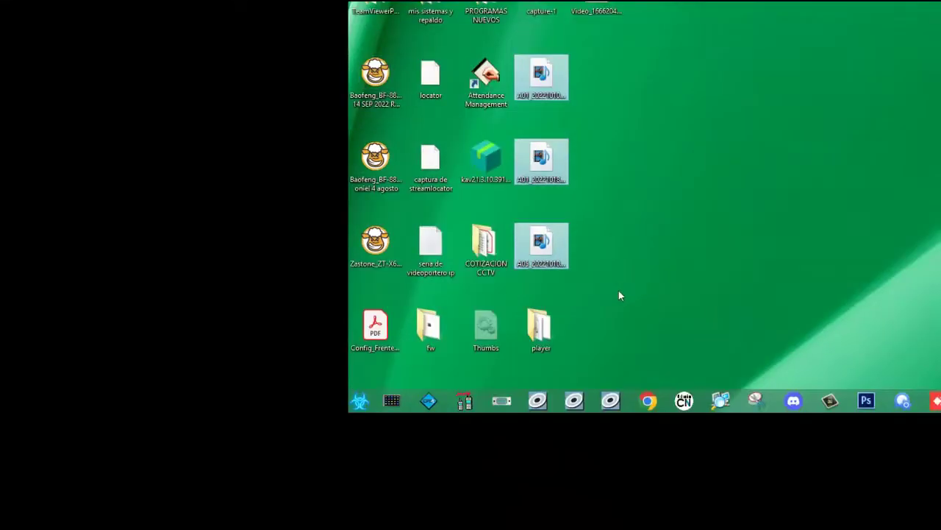
left_click(665, 435)
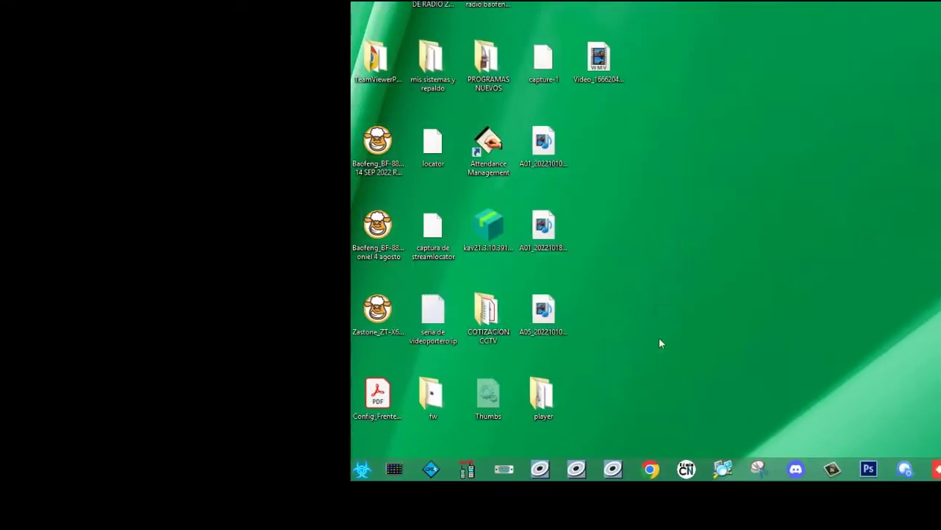
left_click_drag(656, 353, 584, 242)
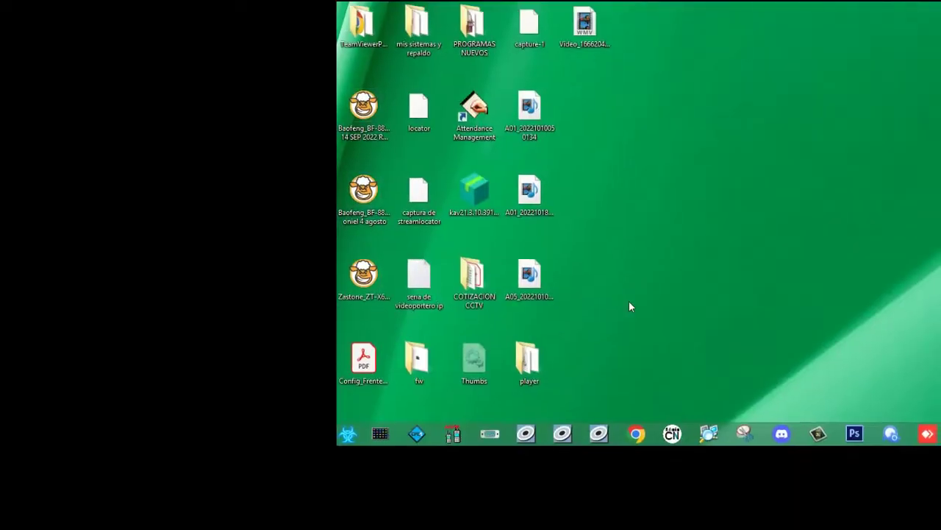
left_click_drag(616, 290, 500, 70)
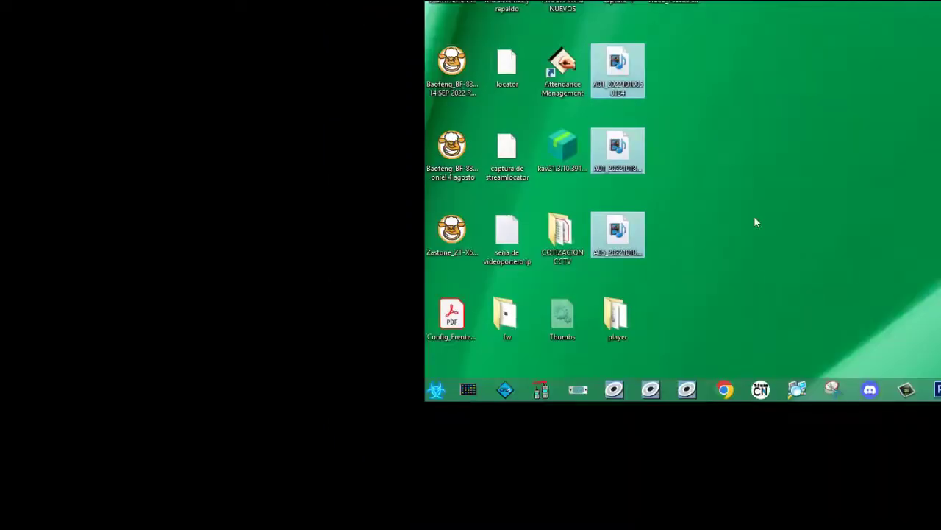
left_click(603, 184)
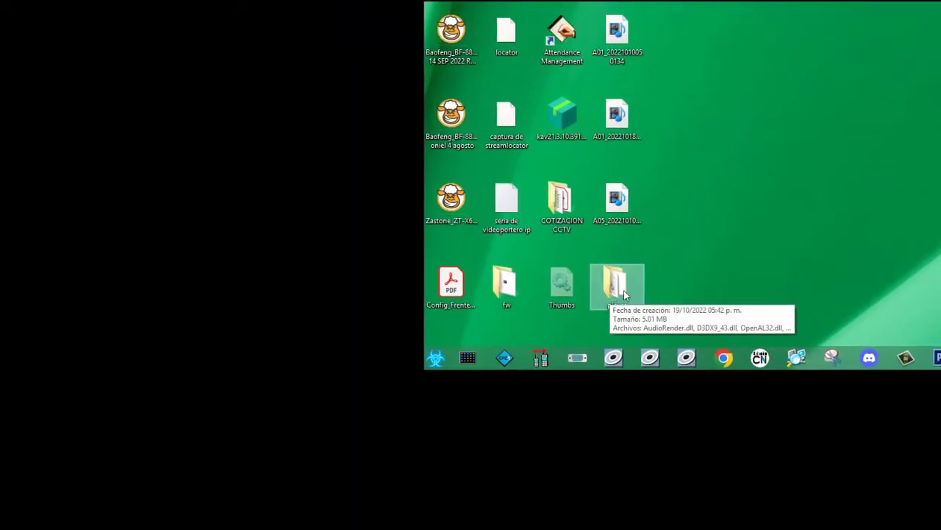
Open the player folder on the desktop, examine its DLL files and Player application, and close the folder
double_click(624, 290)
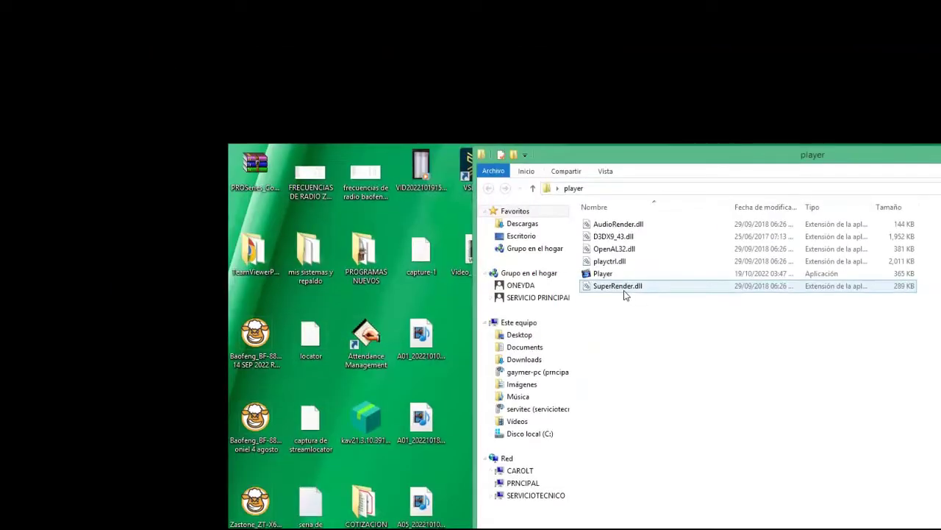
mouse_move(573, 223)
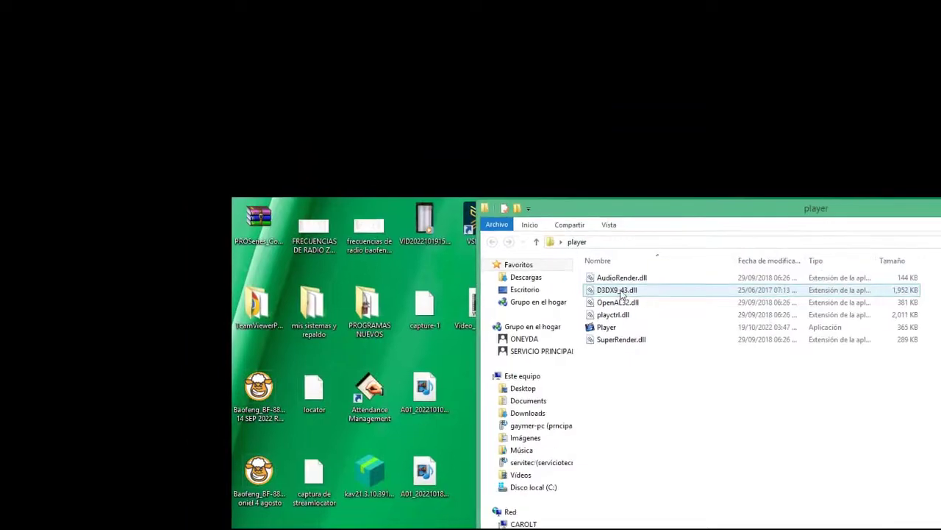
mouse_move(708, 239)
mouse_move(600, 331)
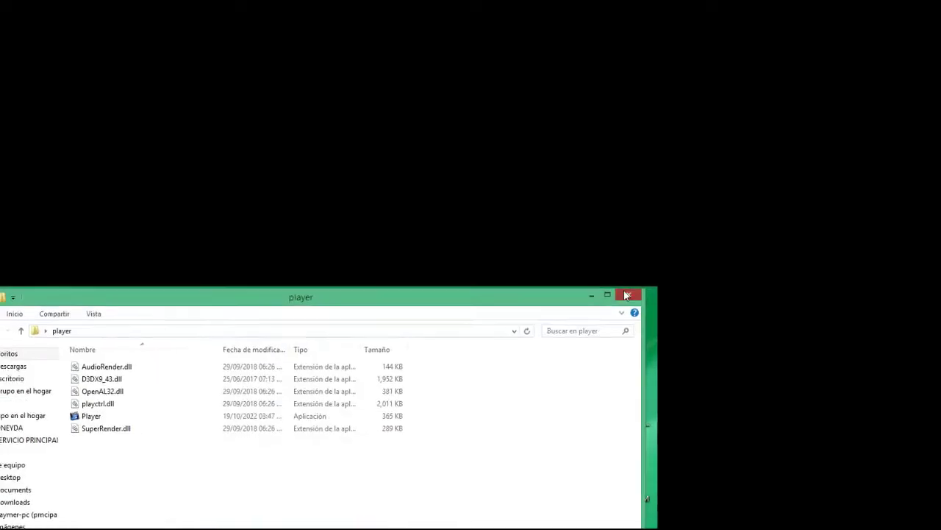
left_click(626, 292)
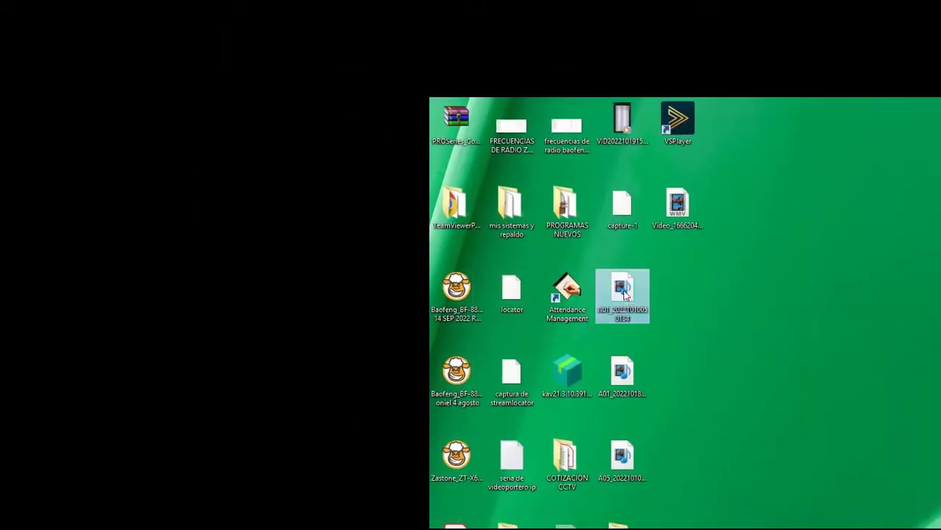
right_click(623, 293)
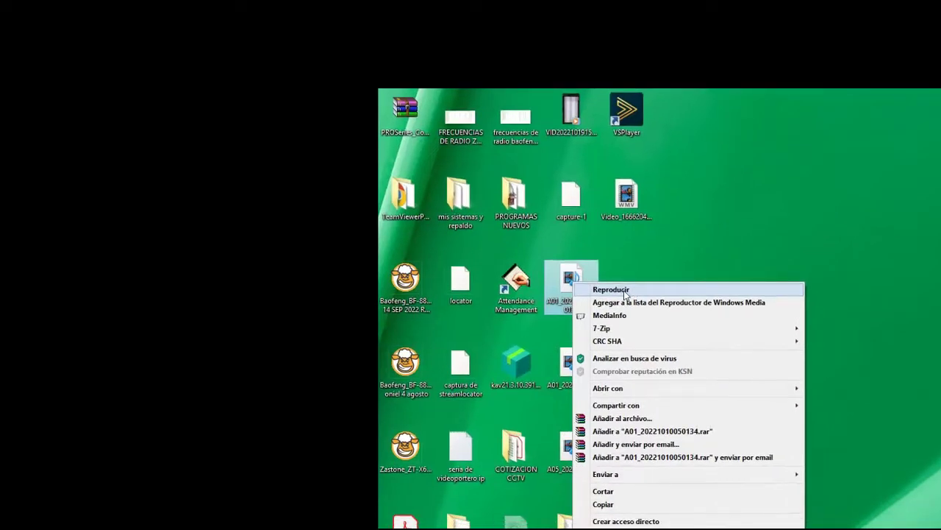
left_click(625, 291)
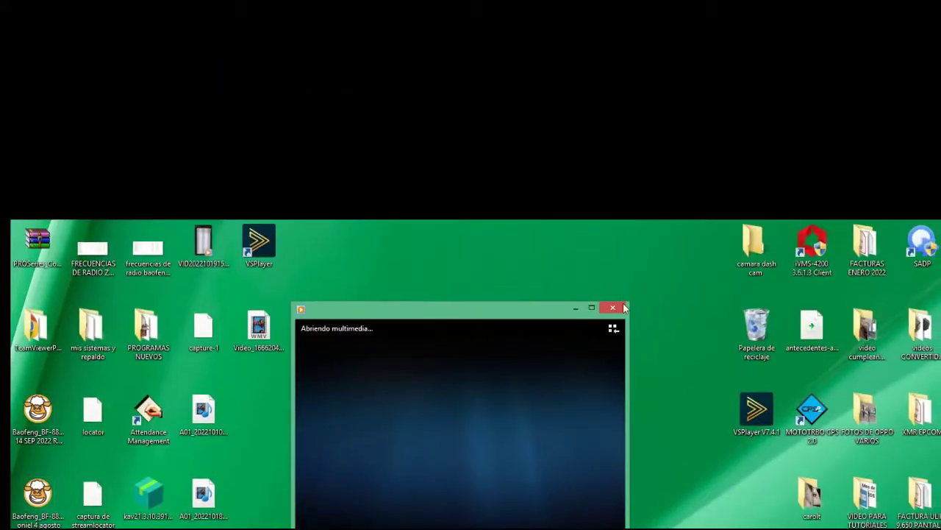
left_click(618, 307)
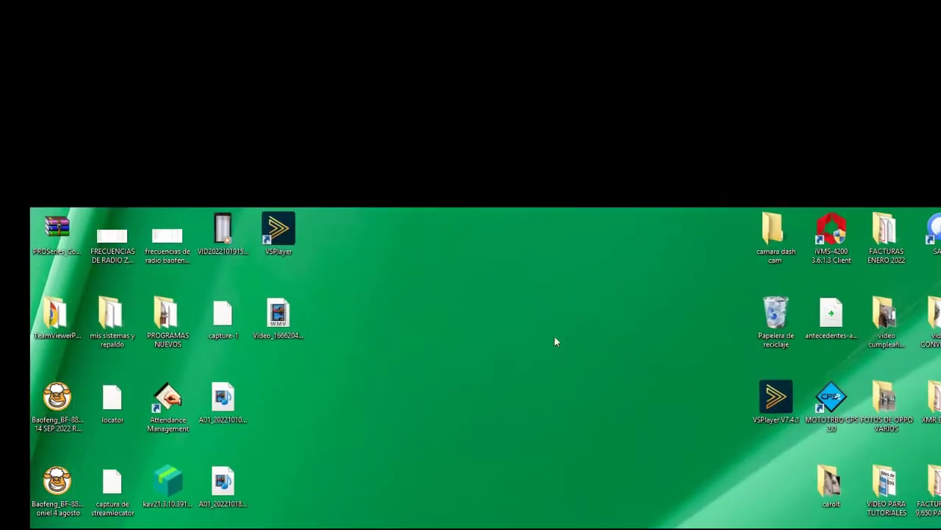
Launch the Player application from the player folder and play the desktop recording A01_20221010050134.mp4 in it
double_click(621, 291)
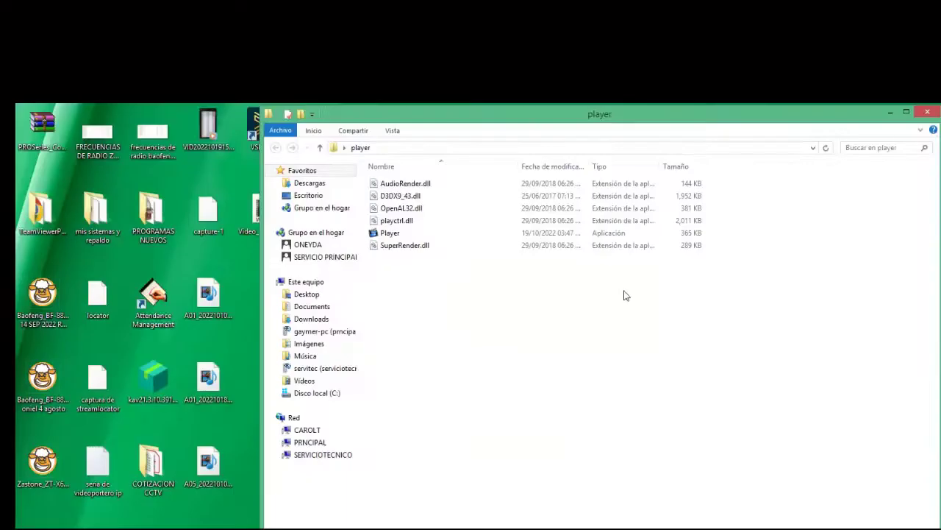
mouse_move(615, 303)
left_mouse_down()
mouse_move(699, 309)
mouse_move(589, 318)
mouse_move(689, 294)
mouse_move(620, 290)
left_mouse_up()
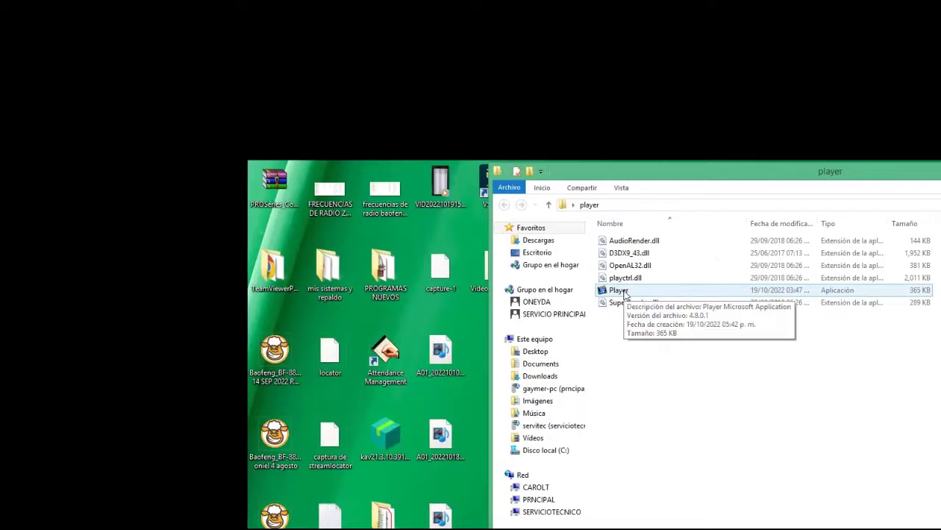
double_click(621, 290)
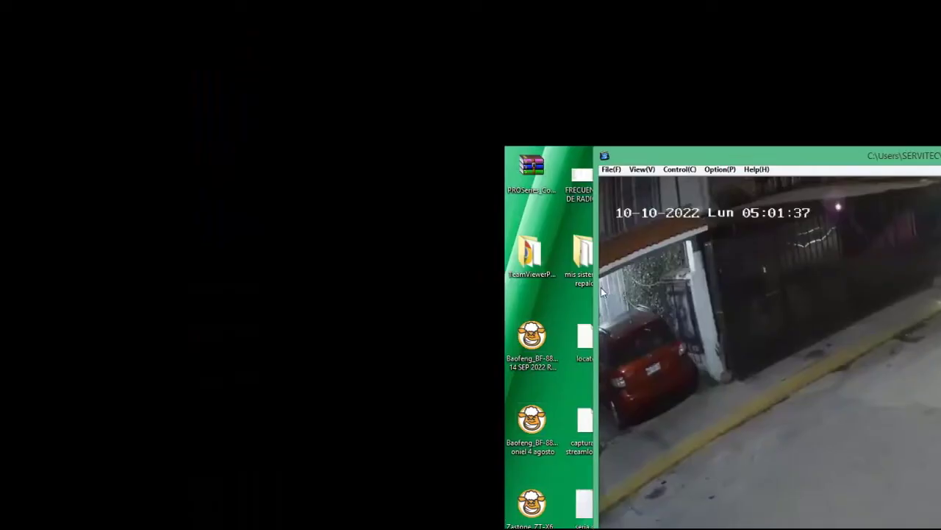
left_click_drag(598, 289, 740, 303)
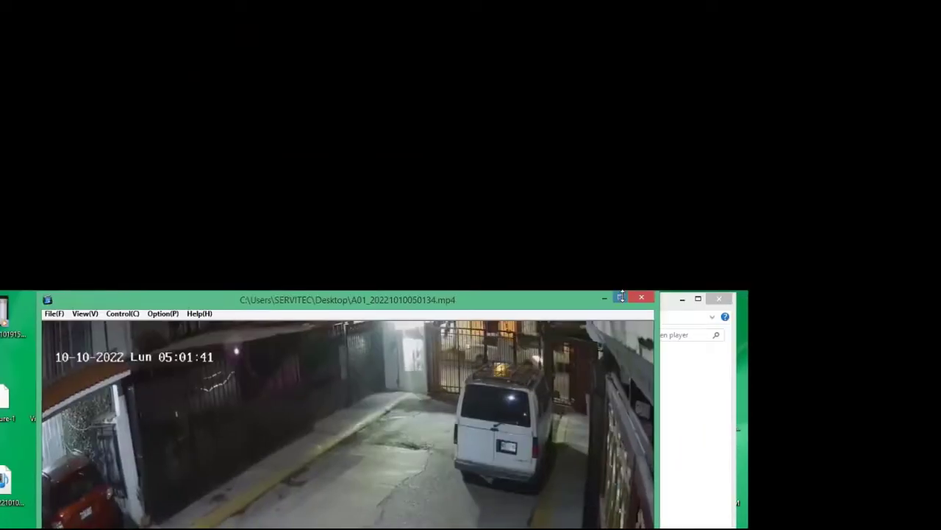
left_click(622, 296)
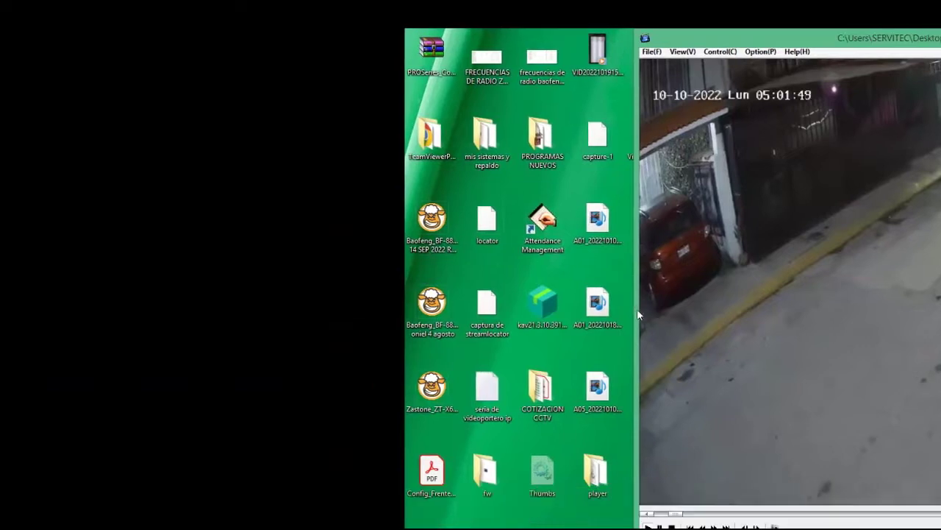
Play the A01_20221018 recording and A05_20221010053016.mp4 in Player, and close the player and its folder
left_click_drag(624, 292, 873, 193)
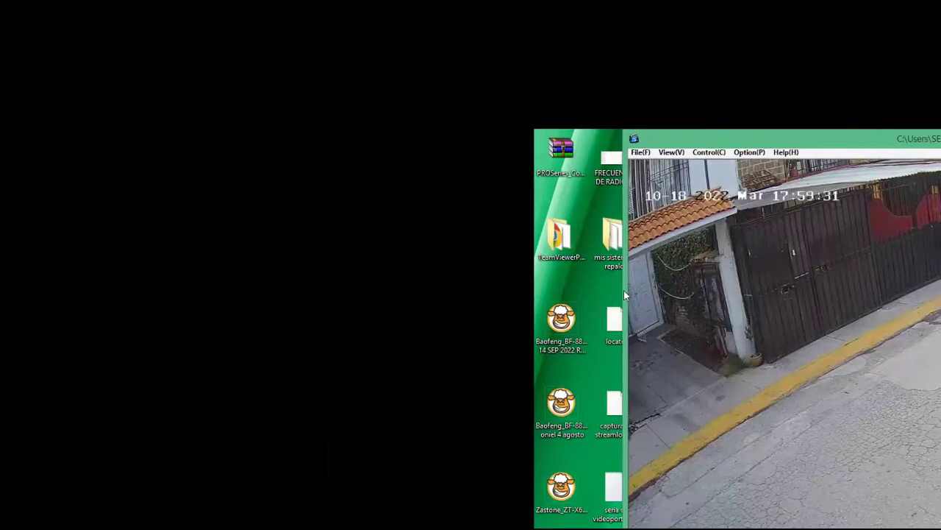
left_click_drag(275, 270, 428, 271)
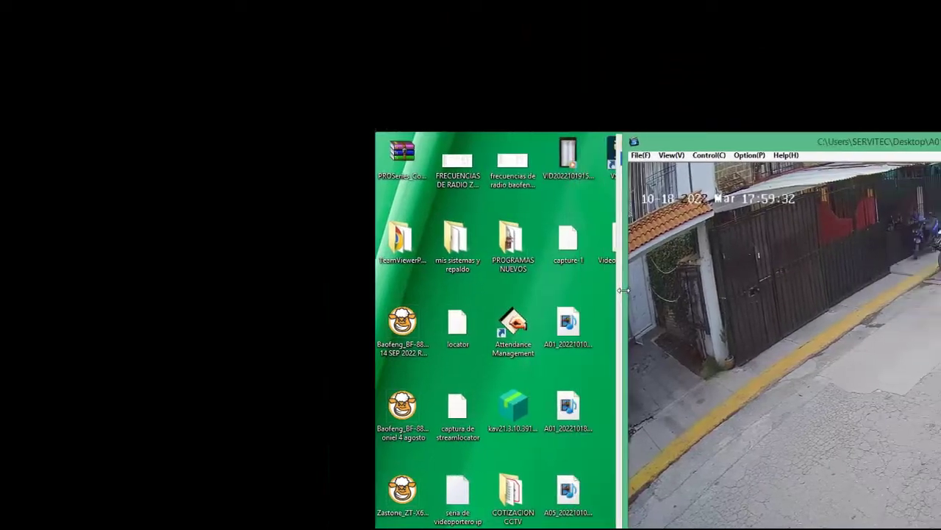
left_click_drag(568, 491, 755, 358)
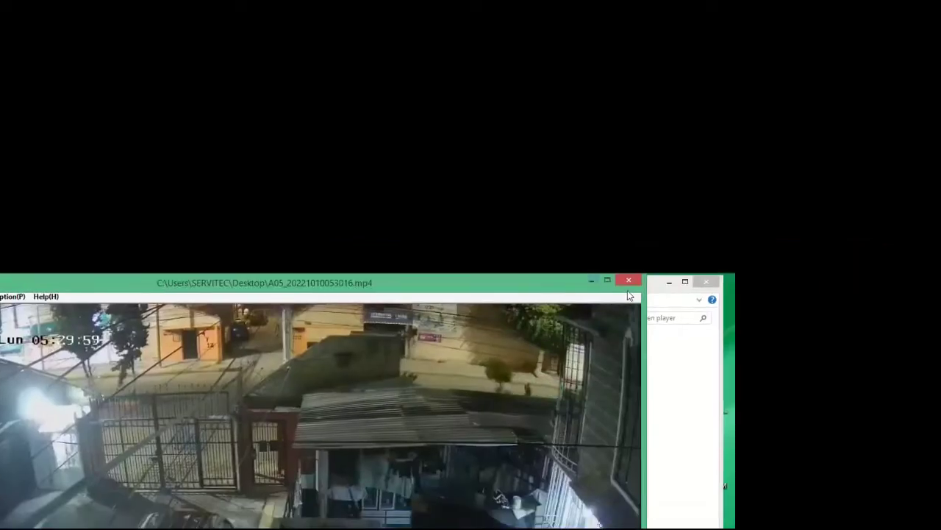
left_click(629, 281)
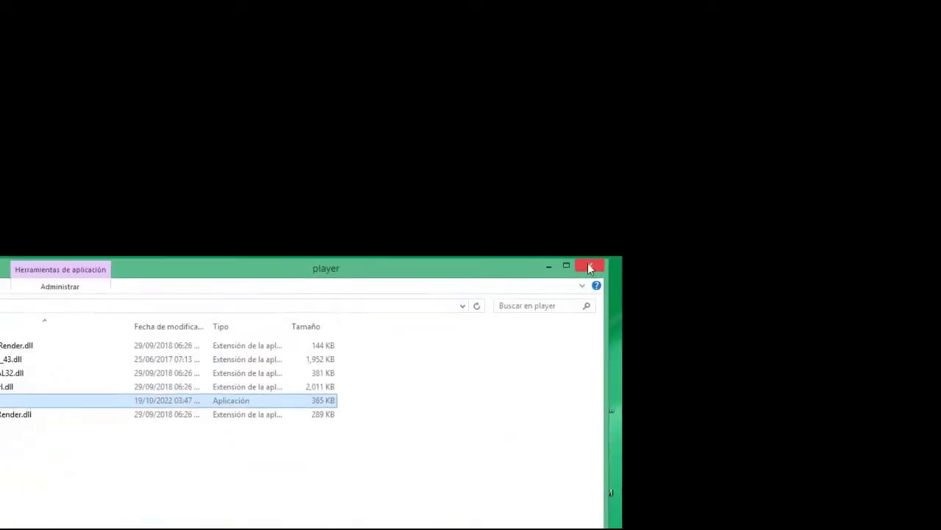
left_click(592, 265)
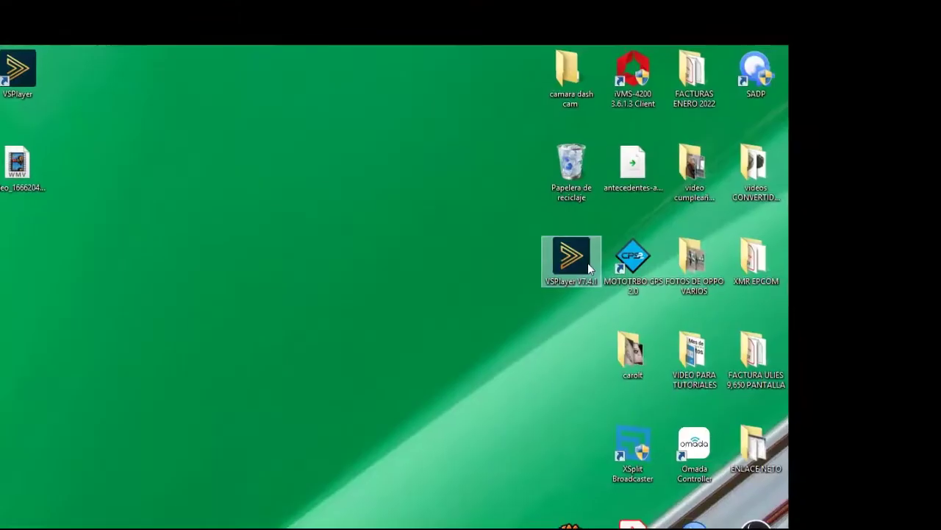
Move the VSPlayer V7.4.1 installer to the empty middle area of the desktop
left_click_drag(899, 214, 584, 215)
left_click_drag(490, 257, 442, 278)
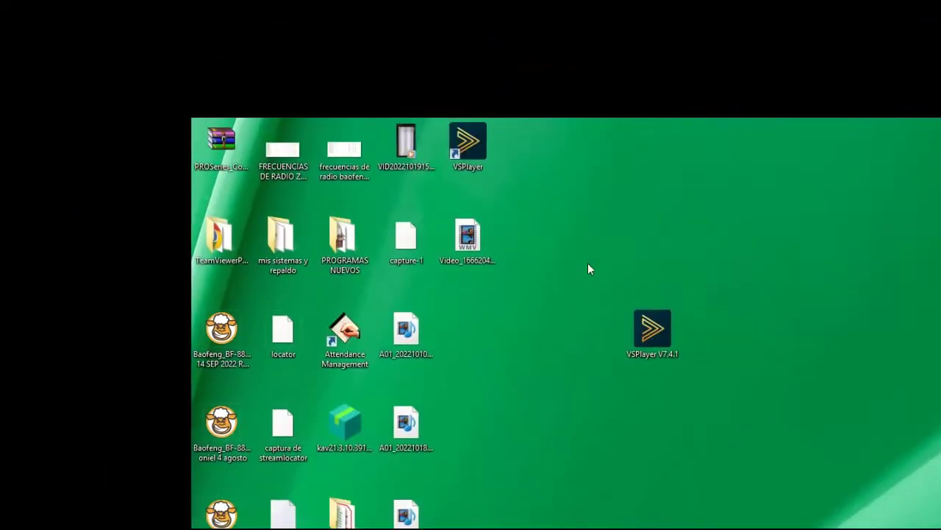
left_click_drag(507, 106, 677, 259)
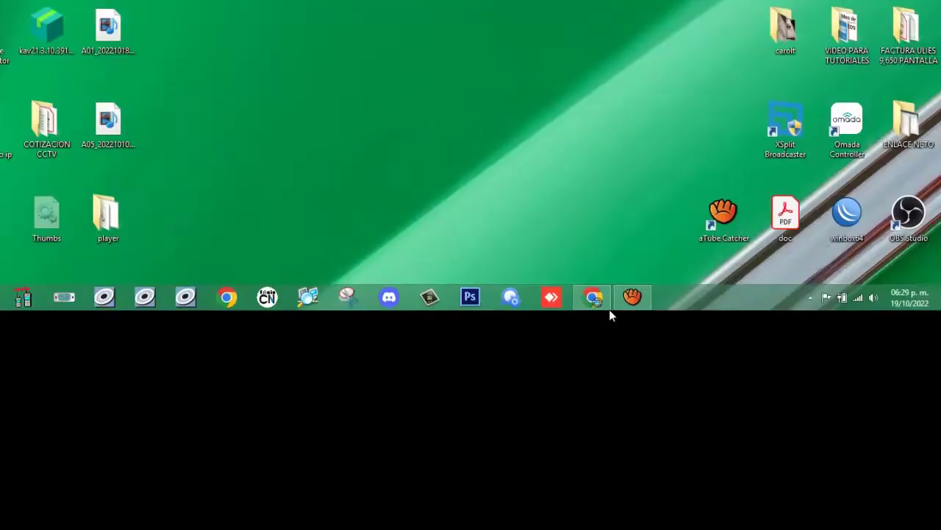
Switch to Chrome to view VSPlayer V7.4.1.exe in the IVMS-4500 HIKVISION folder on MEGA, and return to the desktop
left_click(607, 309)
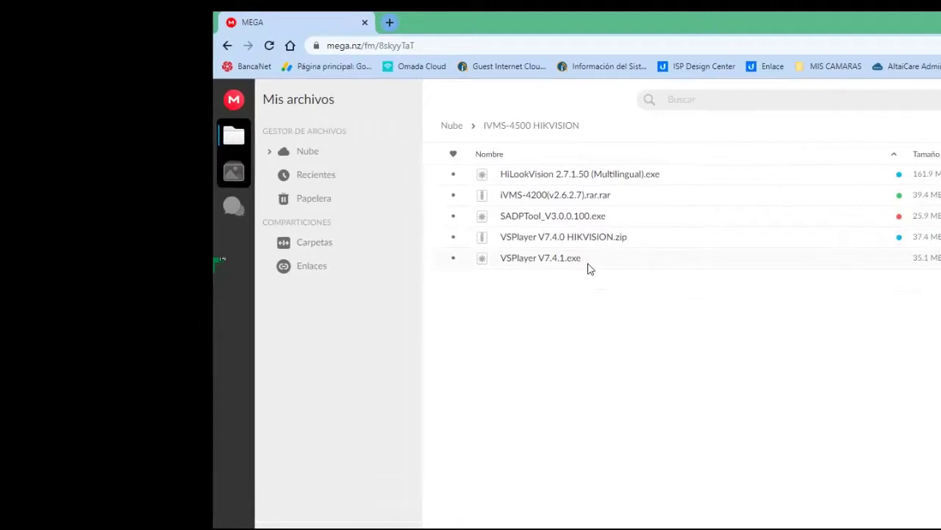
key("super+d")
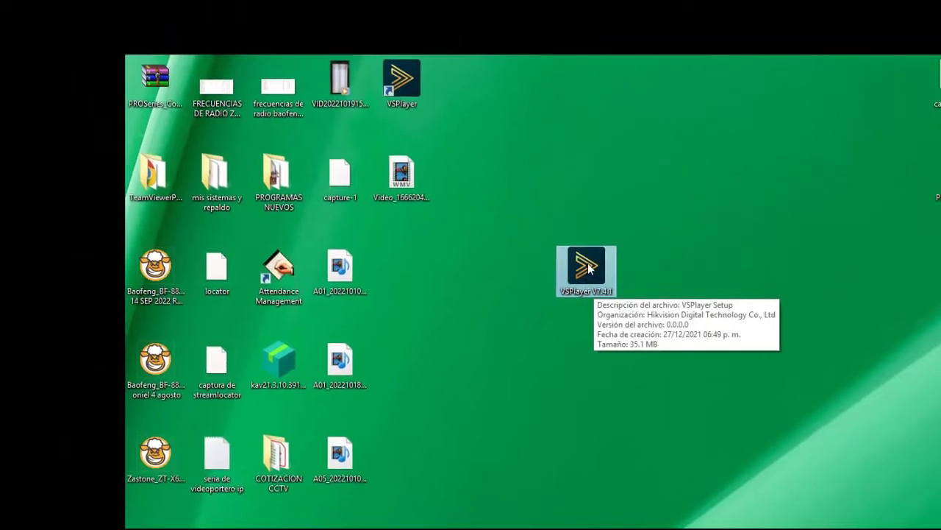
Run the VSPlayer V7.4.1 installer as administrator, allow it to make changes, and accept English as the setup language
right_click(597, 247)
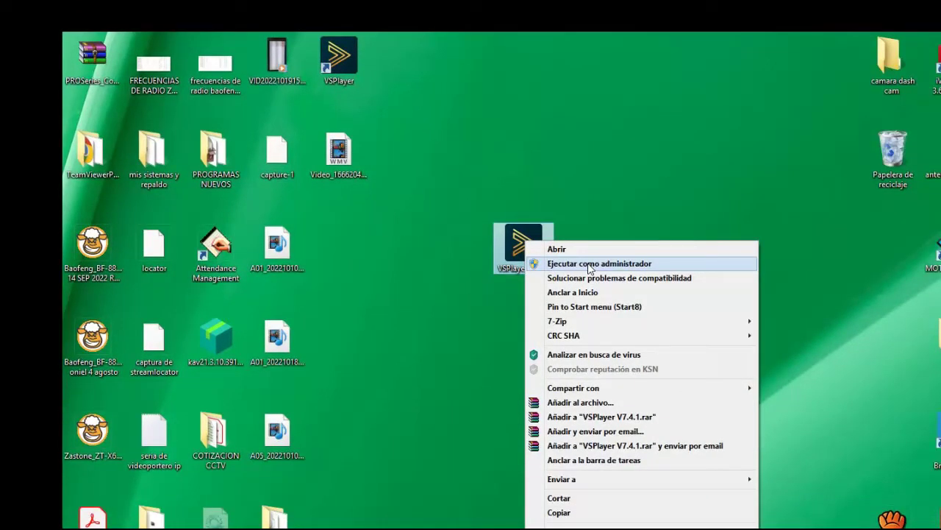
left_click(588, 264)
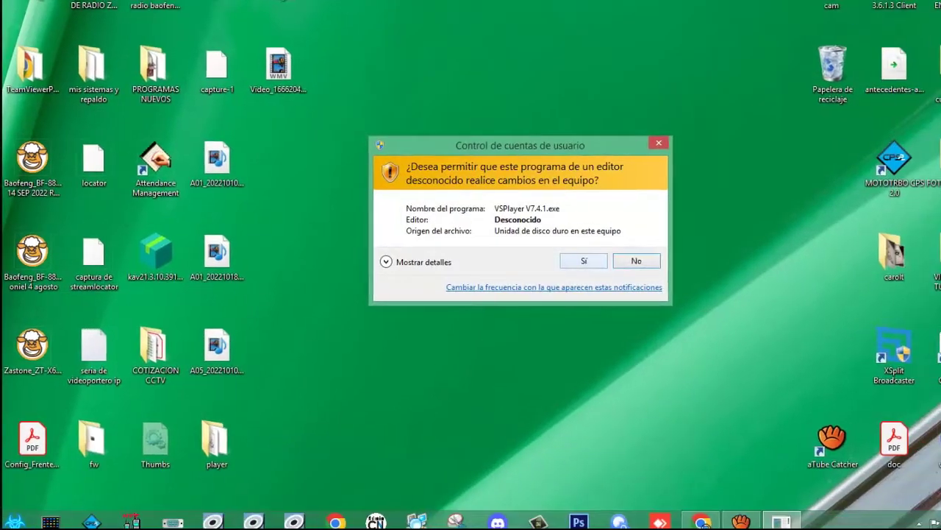
left_click(608, 274)
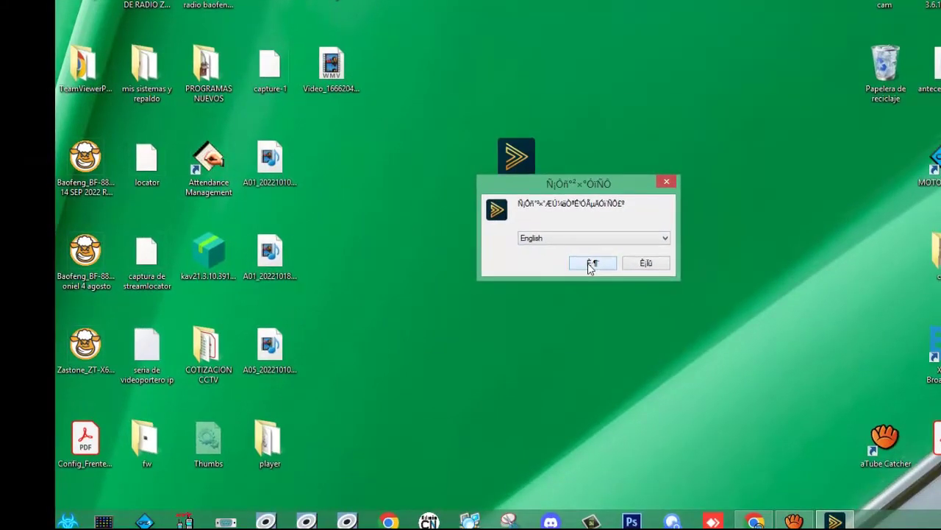
left_click(592, 264)
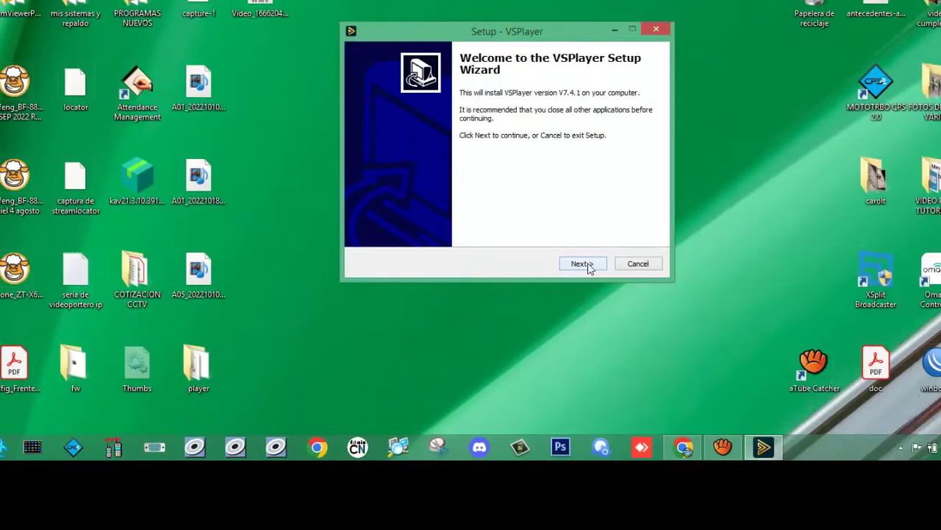
Advance the VSPlayer setup to Ready to Install with a desktop icon enabled, moving the existing VSPlayer shortcut lower on the desktop
left_click(656, 340)
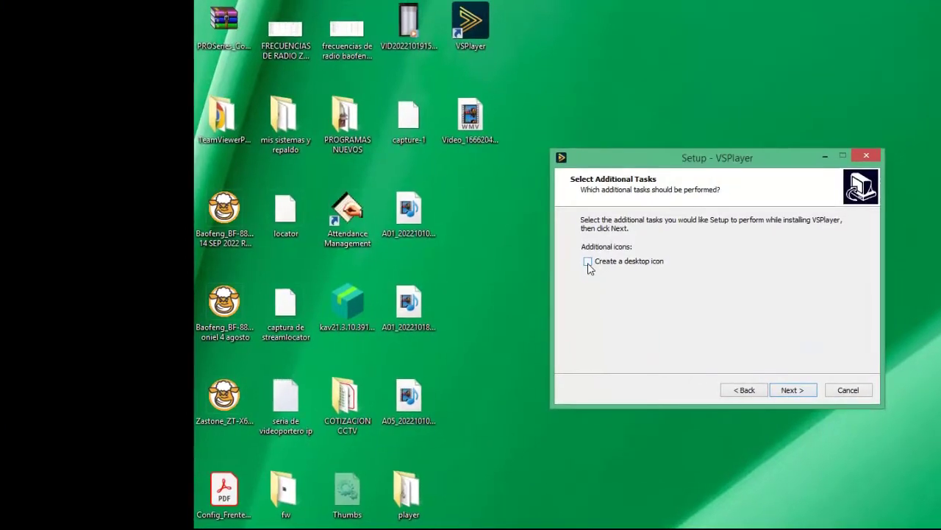
left_click(588, 262)
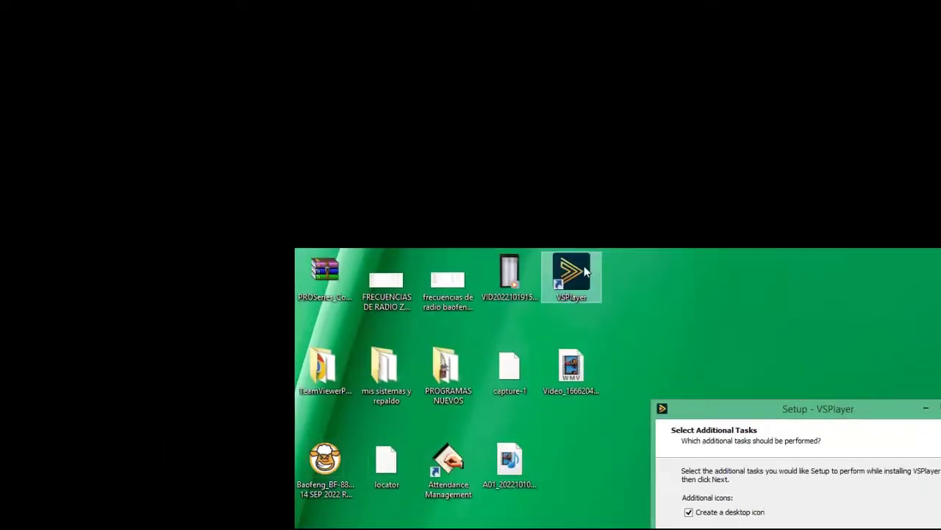
left_click_drag(431, 29, 449, 211)
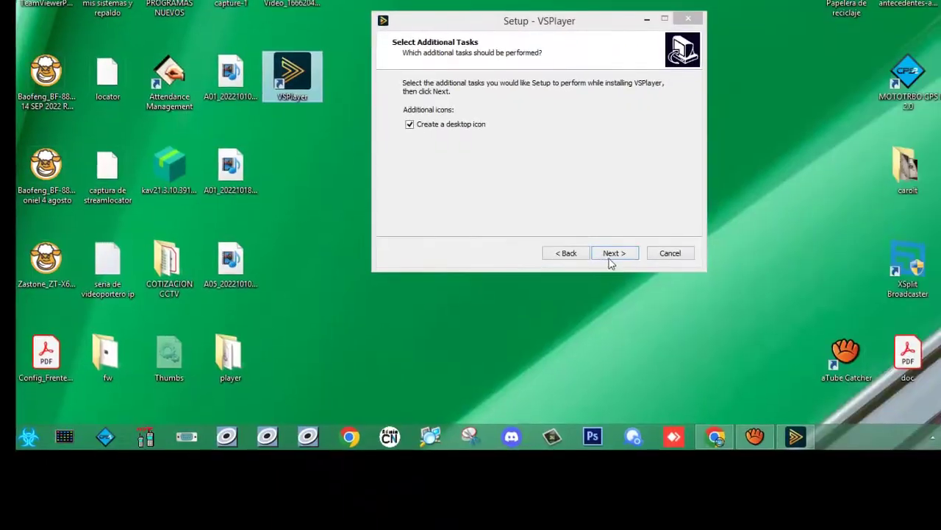
left_click(897, 451)
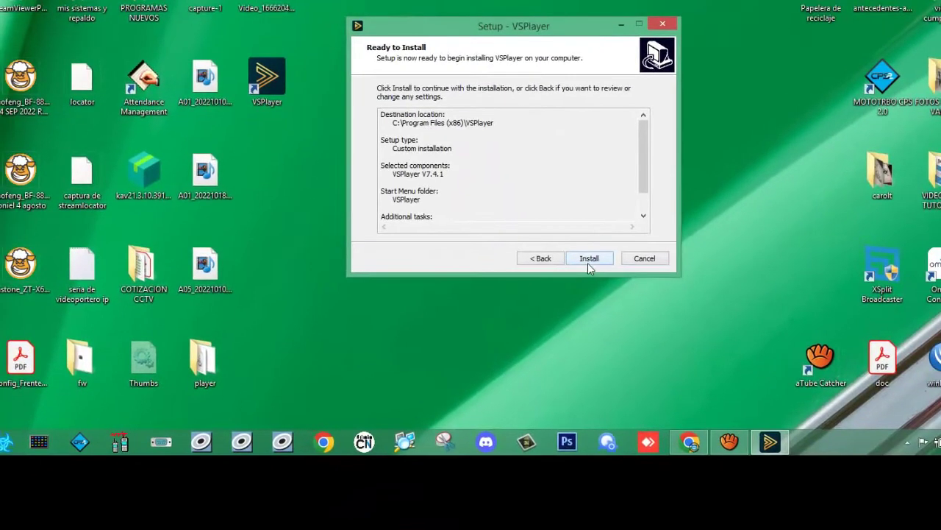
Install VSPlayer V7.4.1 with the chosen settings and finish the setup with the player launched
left_click(591, 263)
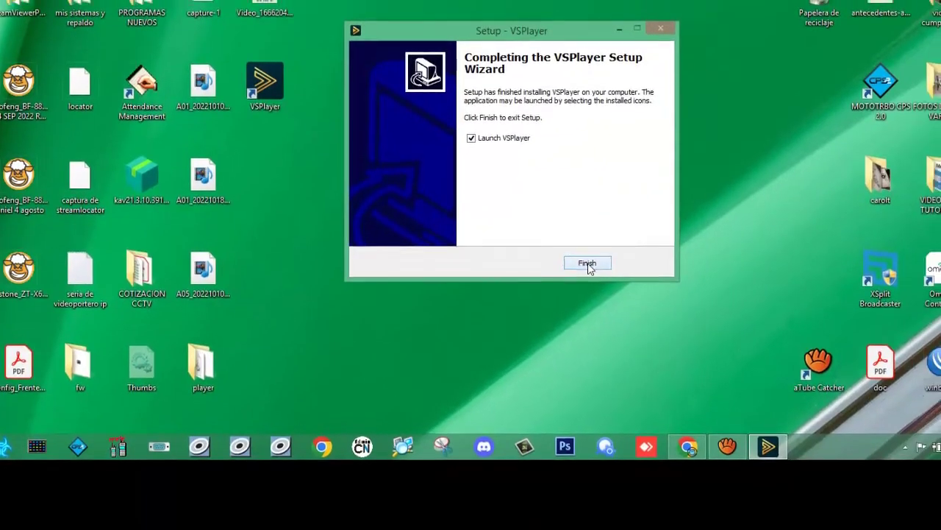
left_click(637, 345)
double_click(291, 114)
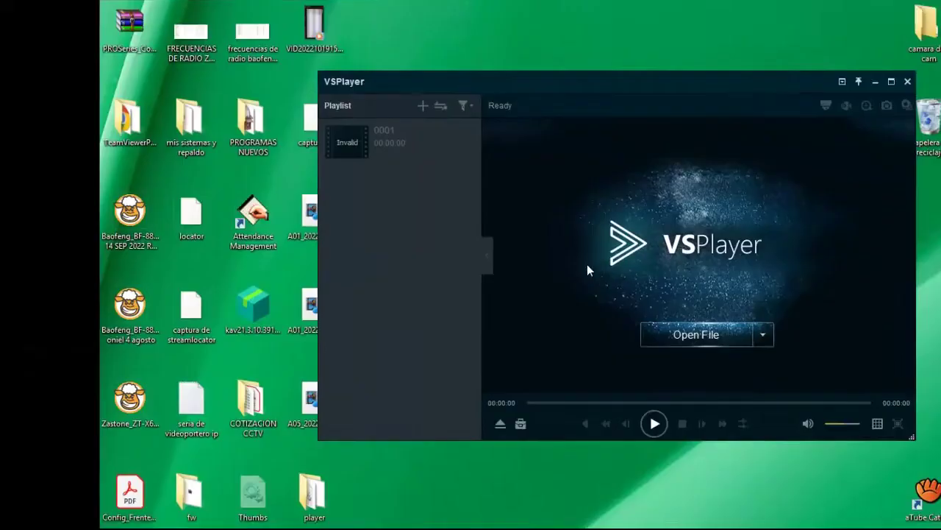
left_click_drag(611, 81, 482, 63)
left_click_drag(589, 268, 562, 380)
left_click_drag(597, 244, 893, 309)
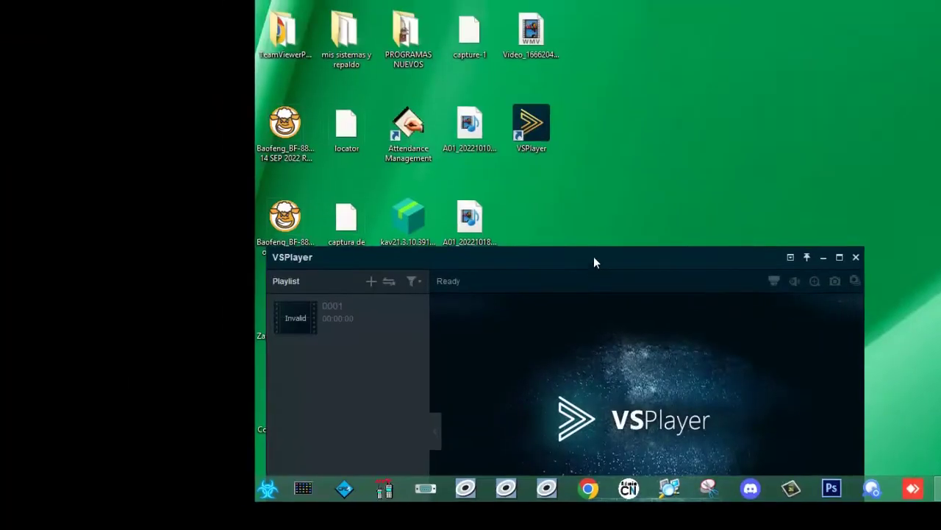
left_click_drag(417, 387, 729, 144)
mouse_move(589, 269)
left_mouse_down()
mouse_move(586, 258)
mouse_move(591, 269)
left_mouse_up()
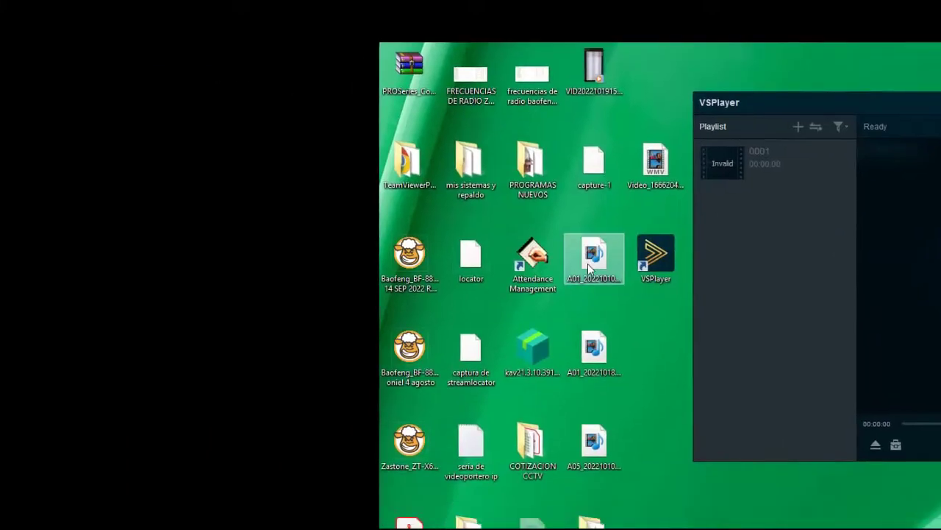
left_click_drag(655, 257, 656, 74)
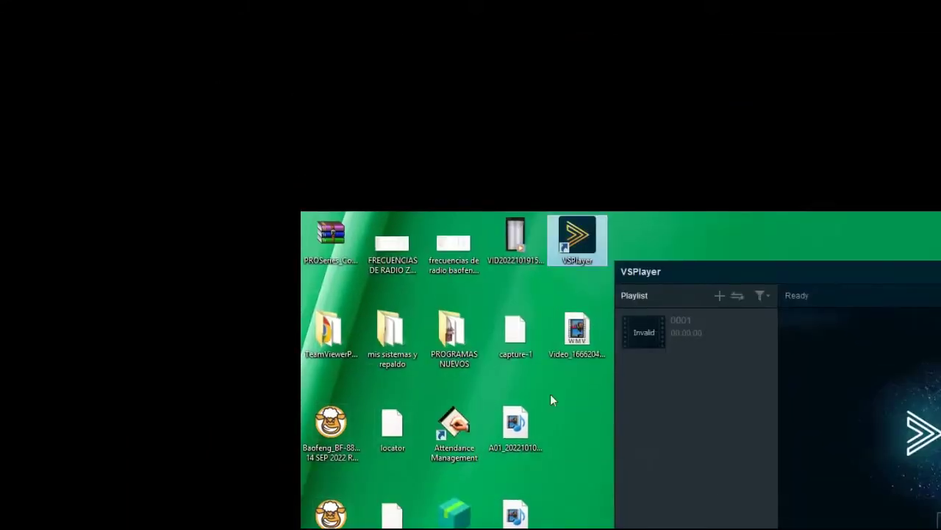
left_click(515, 425)
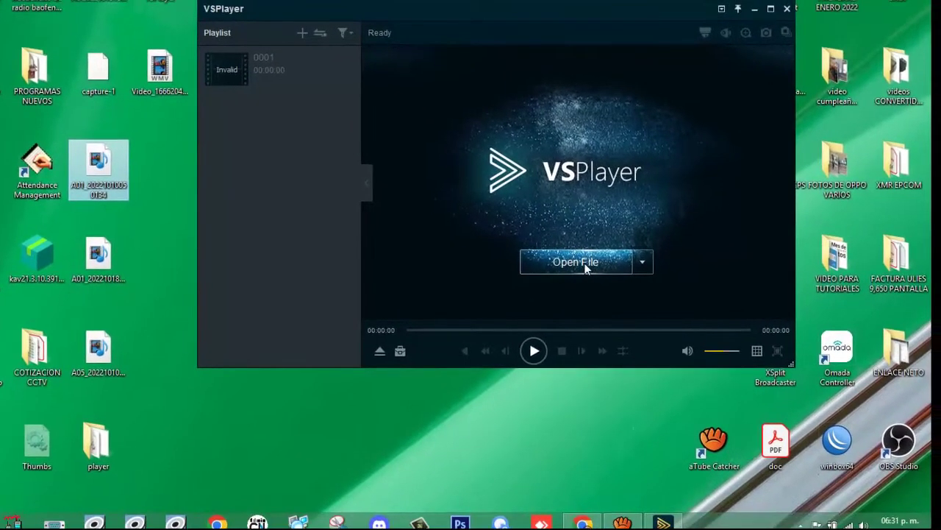
left_click(588, 265)
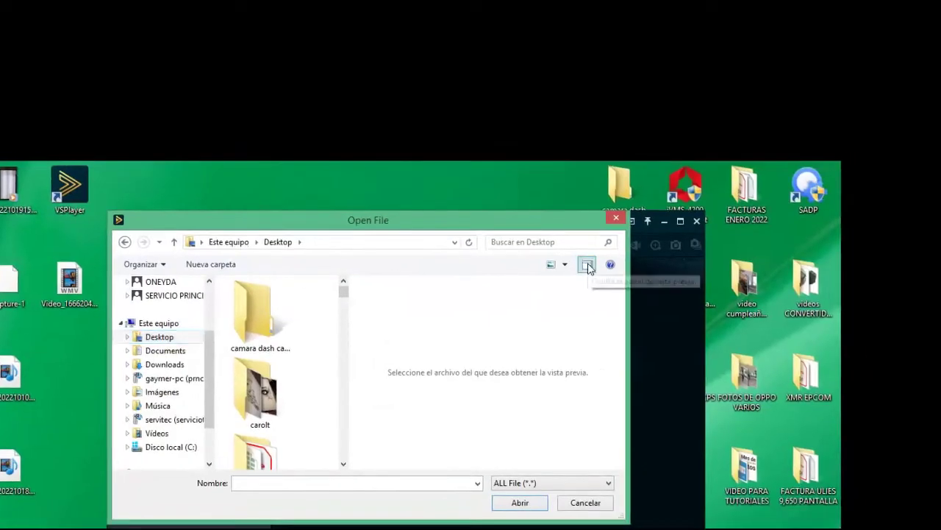
left_click(806, 210)
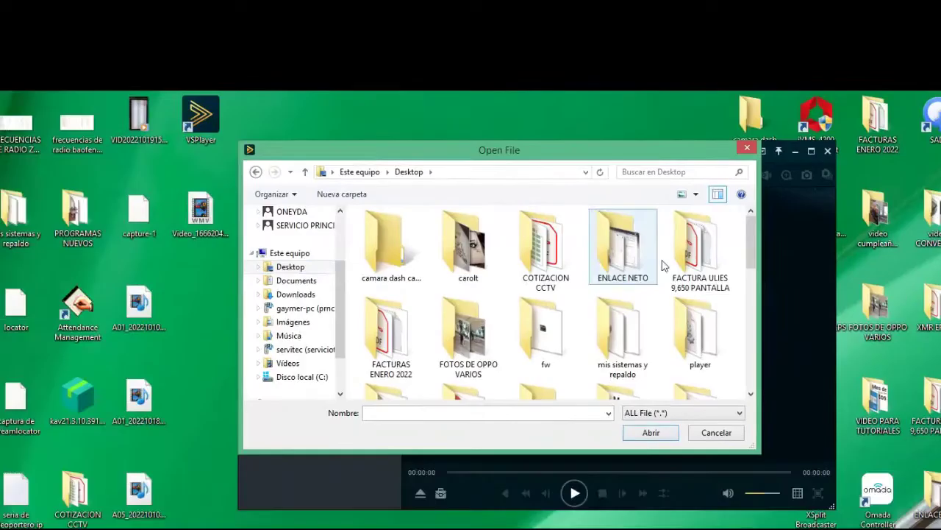
left_click_drag(648, 303, 648, 356)
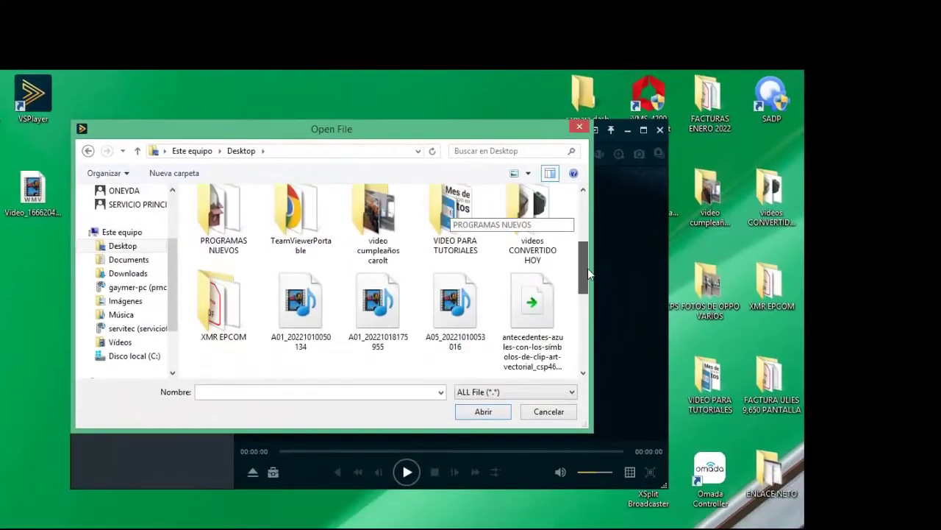
left_click_drag(588, 274, 588, 289)
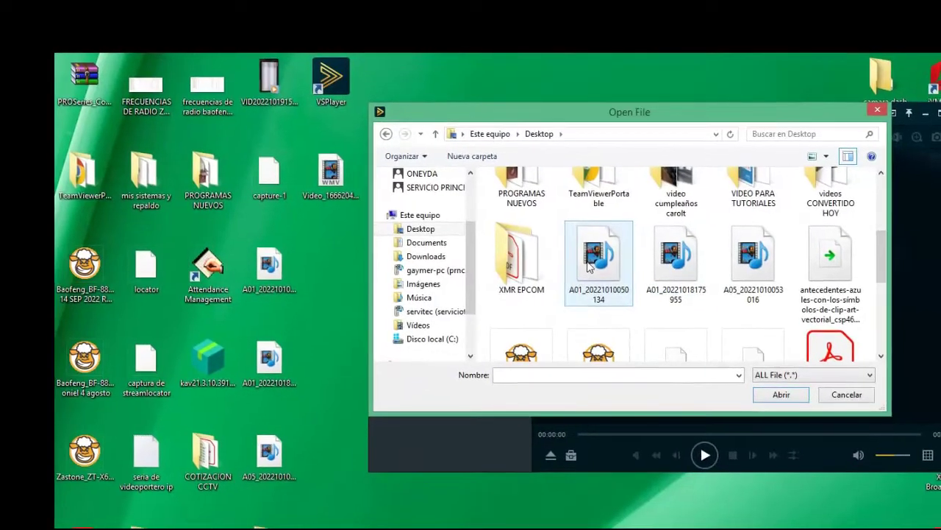
left_click(588, 268)
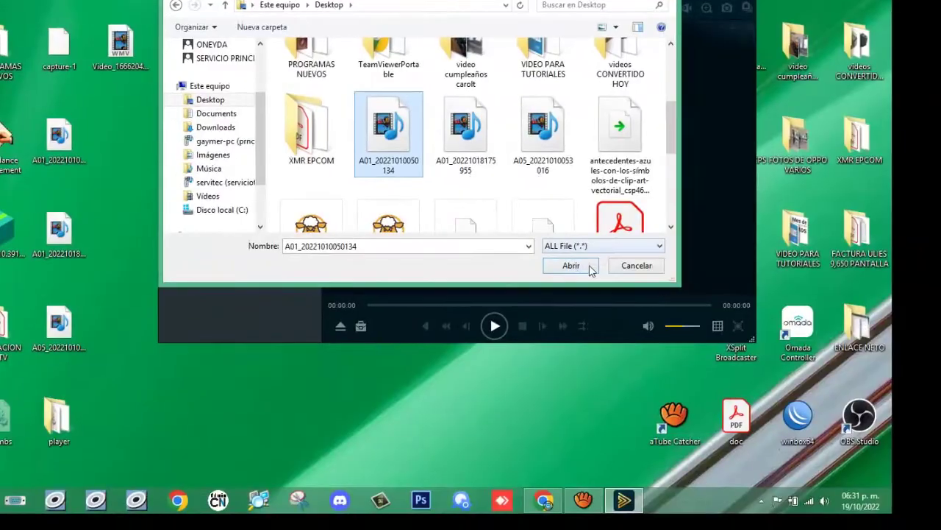
left_click(589, 266)
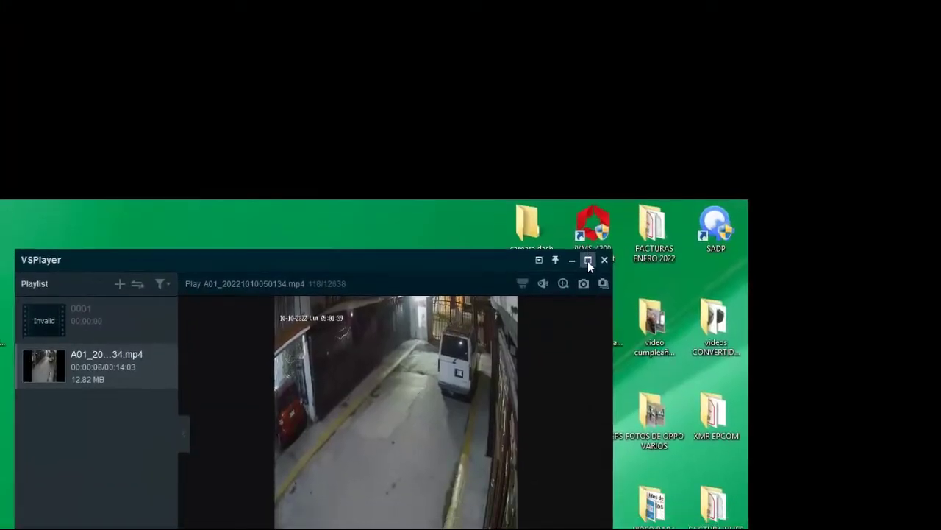
Maximize the player to view the recording, restore it to a window, and reposition it on the desktop
left_click(588, 261)
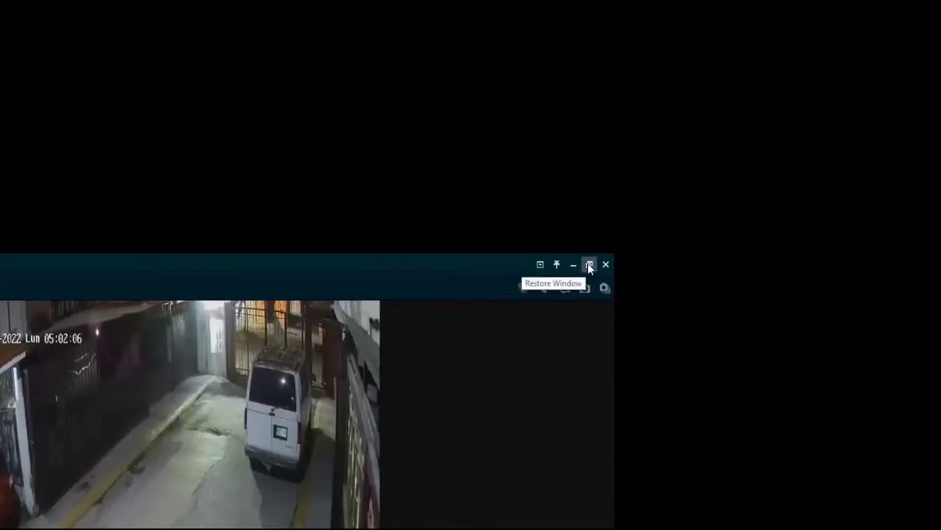
left_click(589, 265)
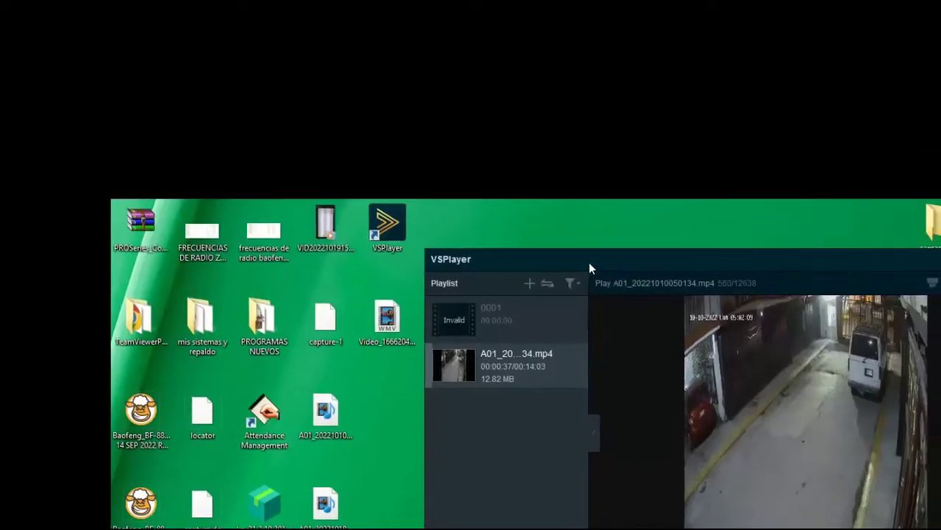
left_click_drag(589, 267, 522, 225)
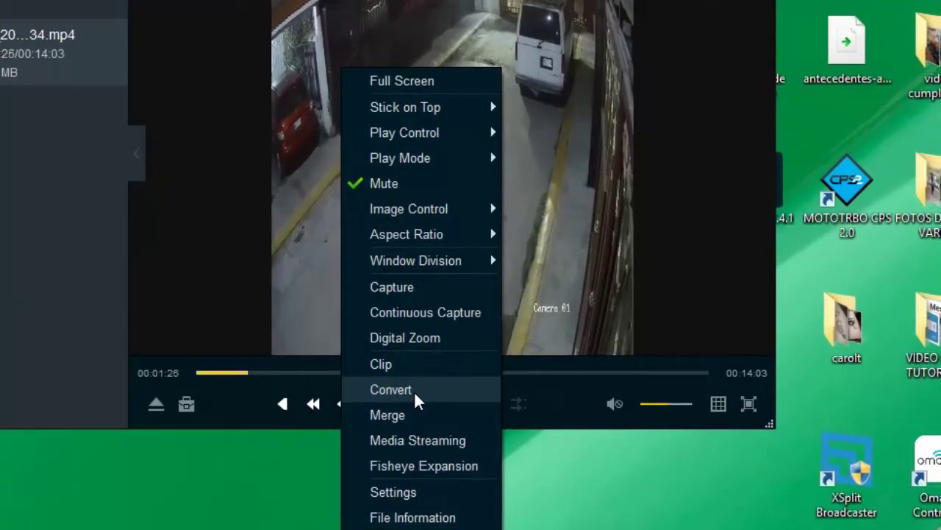
Try to convert the playing recording and close VSPlayer
left_click(414, 391)
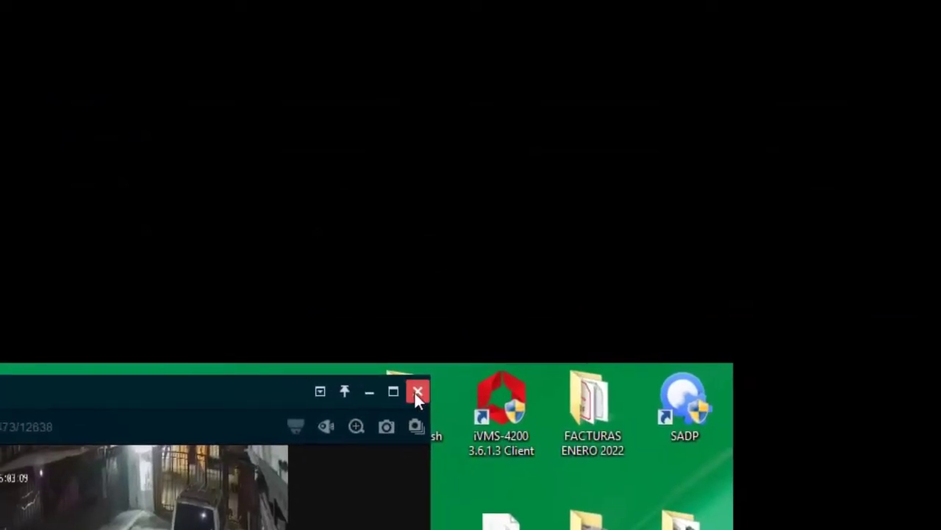
left_click(416, 394)
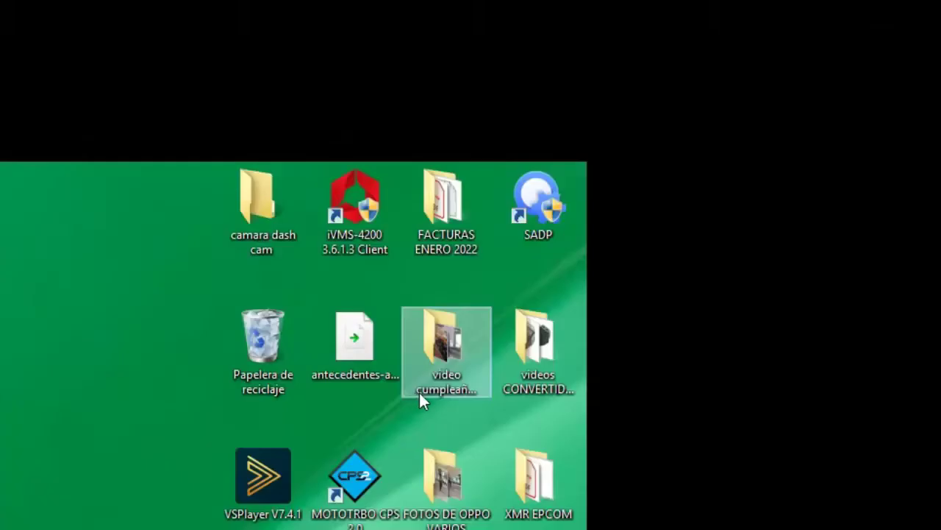
Move the VSPlayer V7.4.1 installer to the empty desktop area, run it as administrator, allow changes, and accept English
left_click_drag(265, 474, 439, 440)
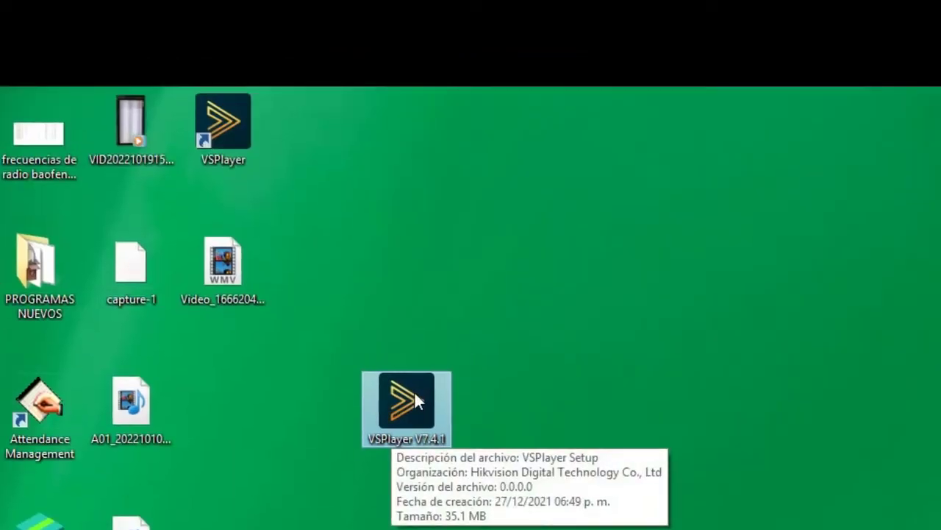
right_click(425, 393)
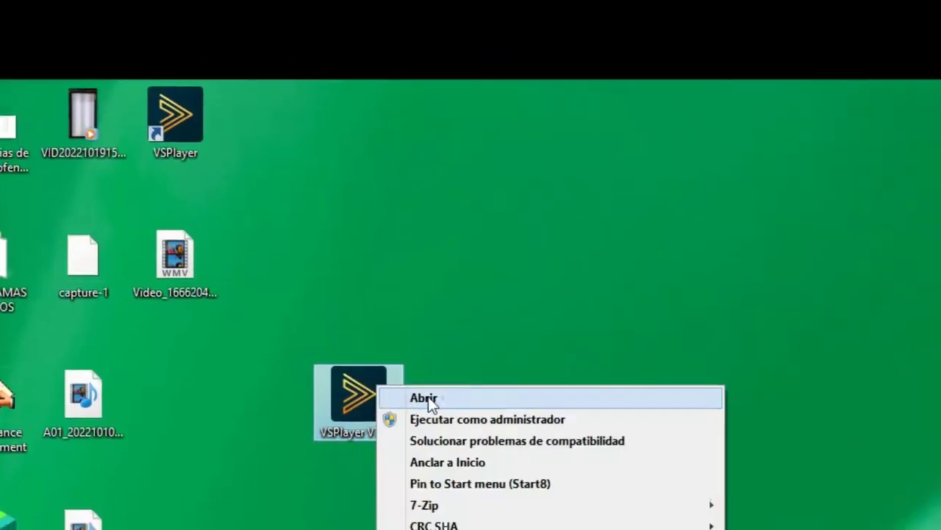
left_click(506, 427)
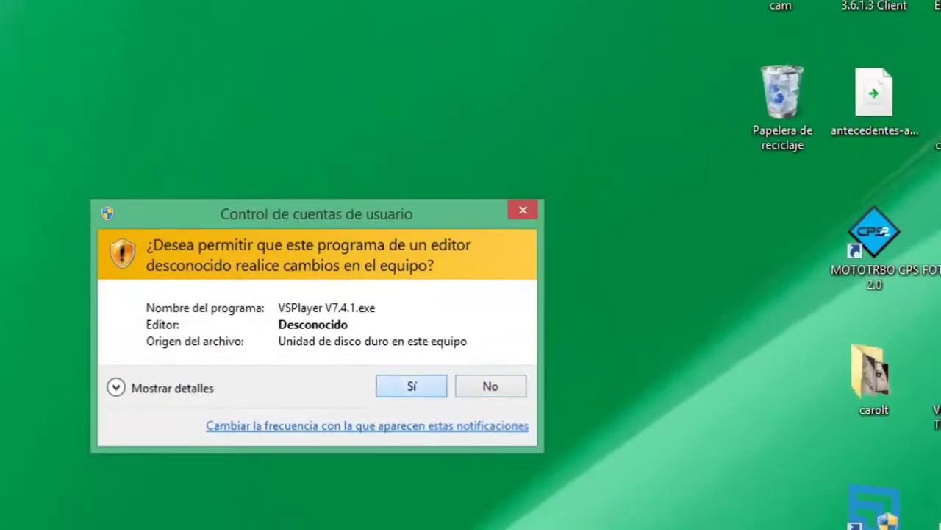
left_click(633, 414)
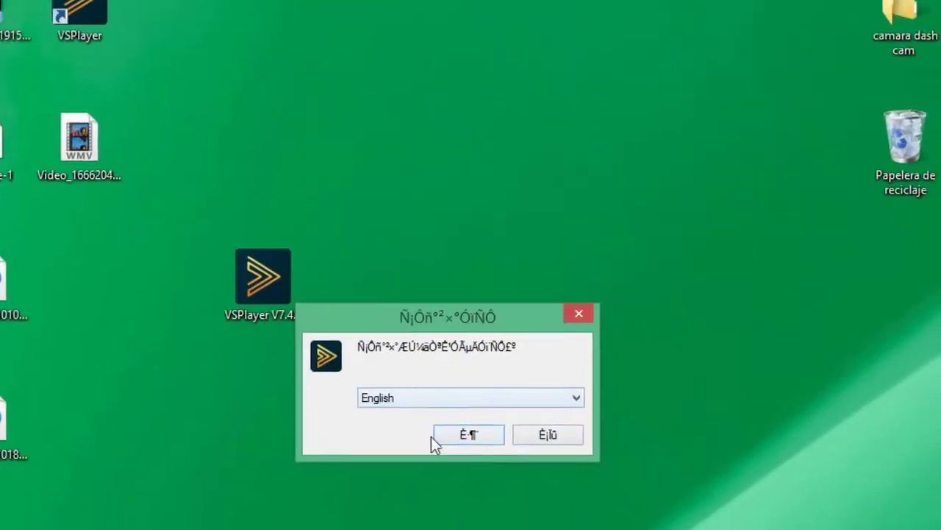
left_click(426, 393)
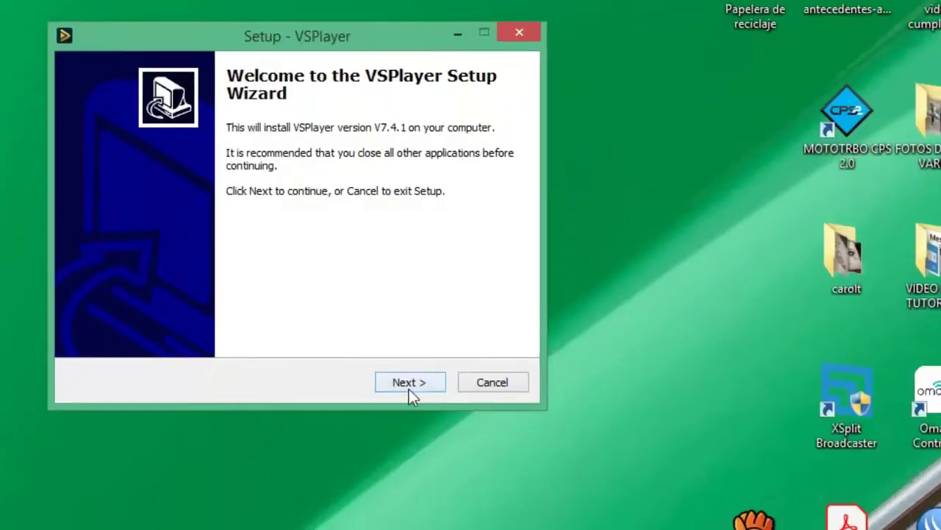
Reinstall VSPlayer in the default folder with the FormatConverter V4.2.0 component included, and finish the setup with the player launched
left_click(425, 429)
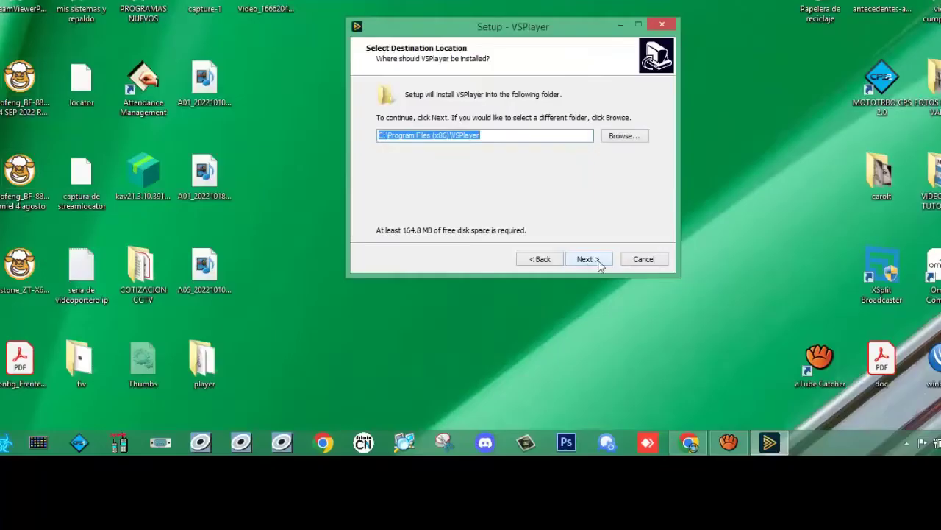
left_click(598, 261)
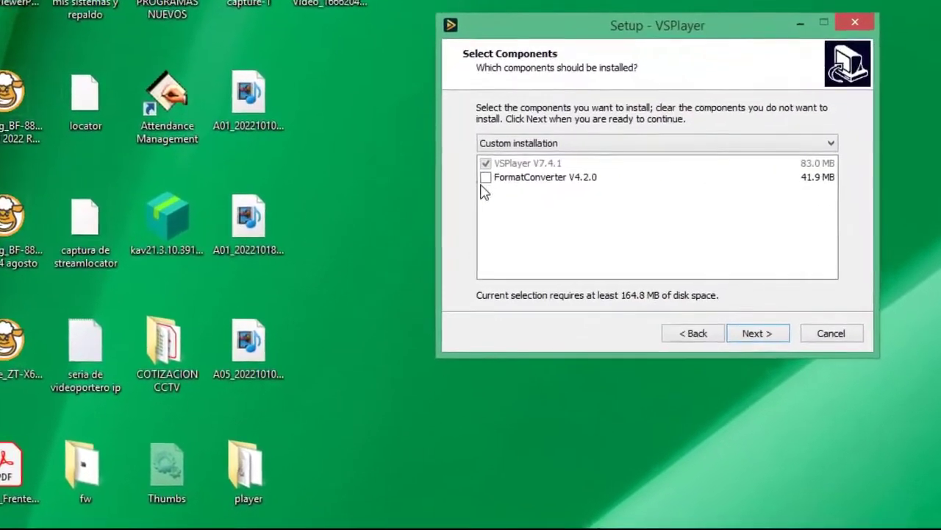
left_click(497, 179)
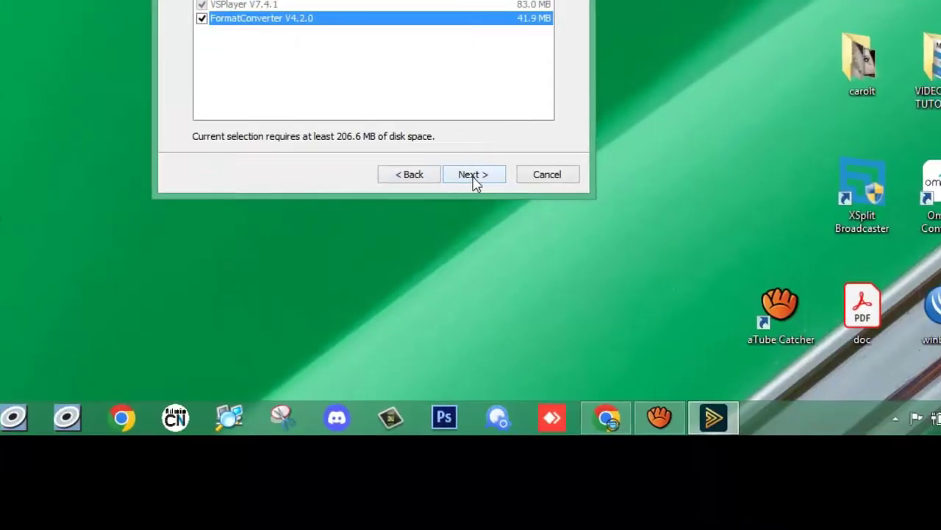
left_click(472, 177)
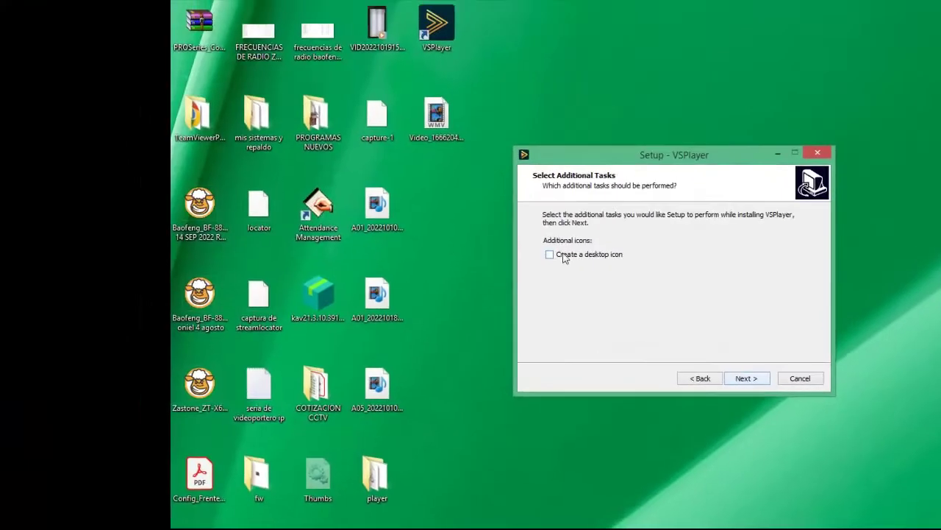
left_click(201, 4)
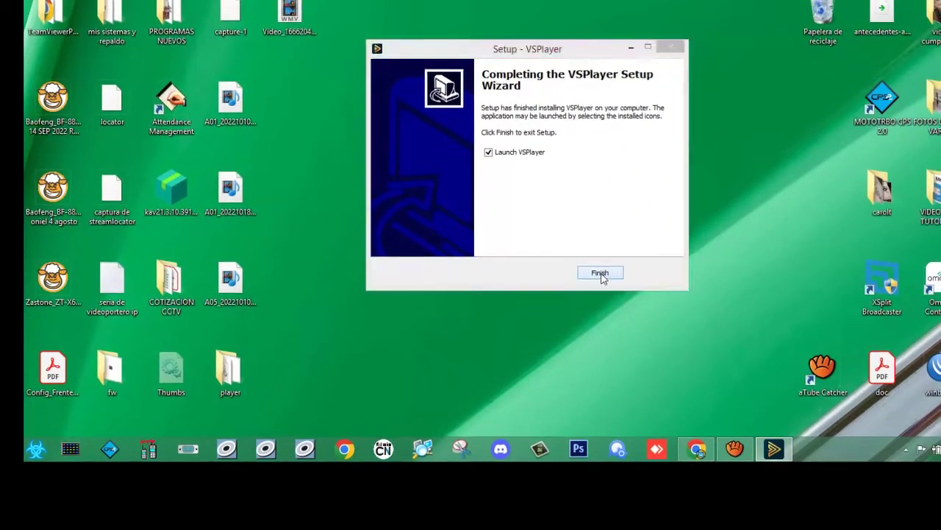
left_click(601, 275)
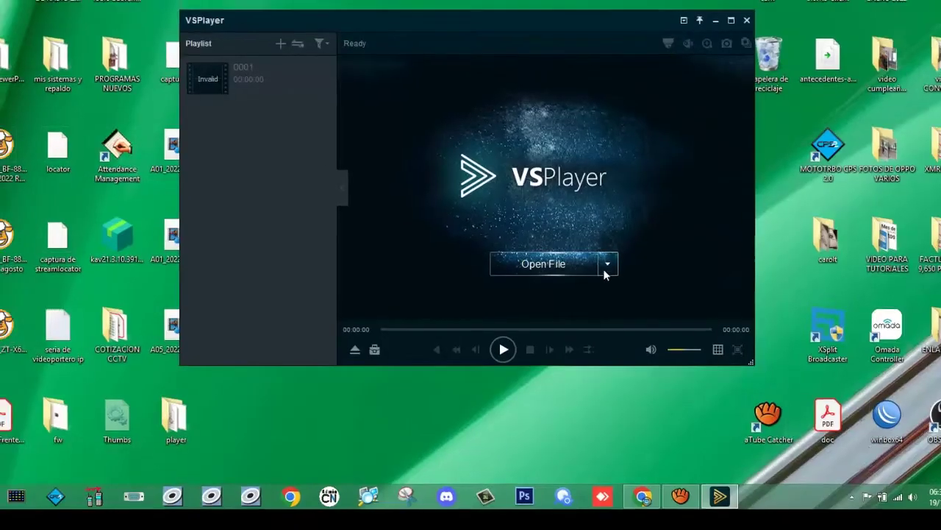
left_click(891, 412)
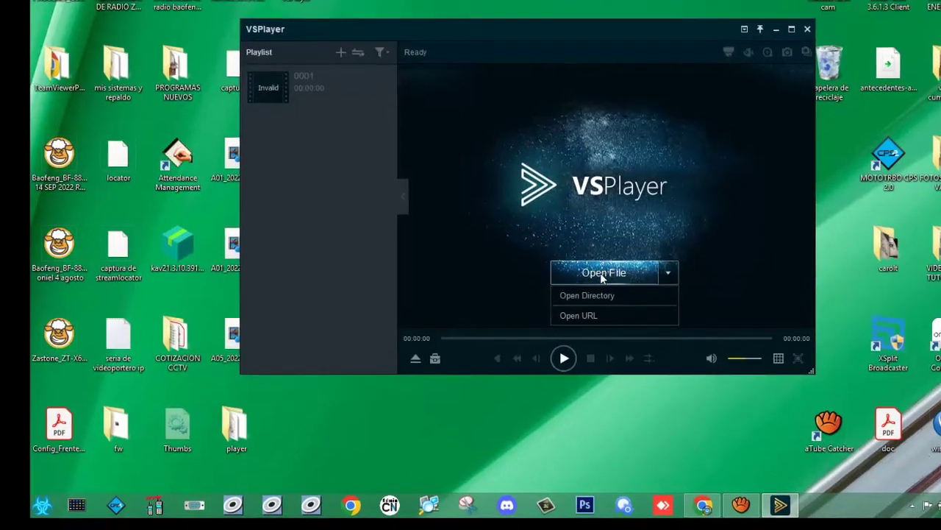
left_click(571, 255)
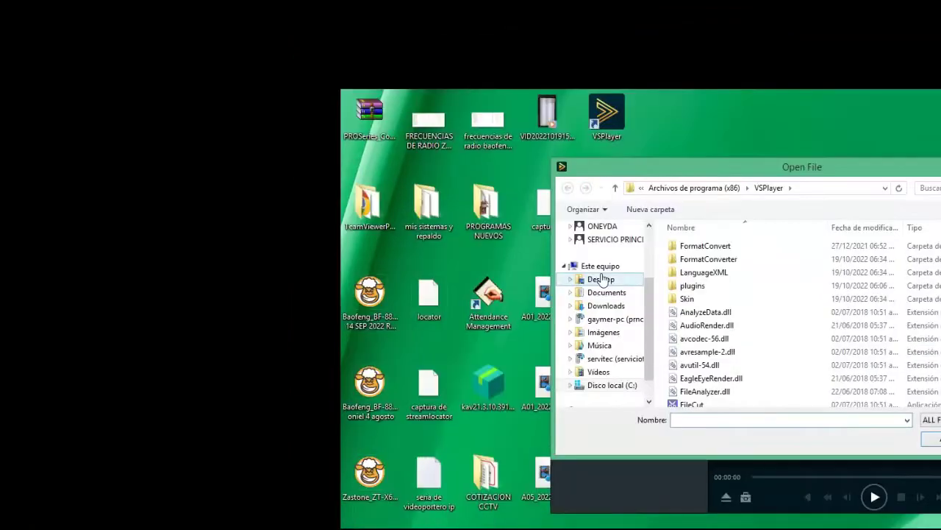
left_click(291, 139)
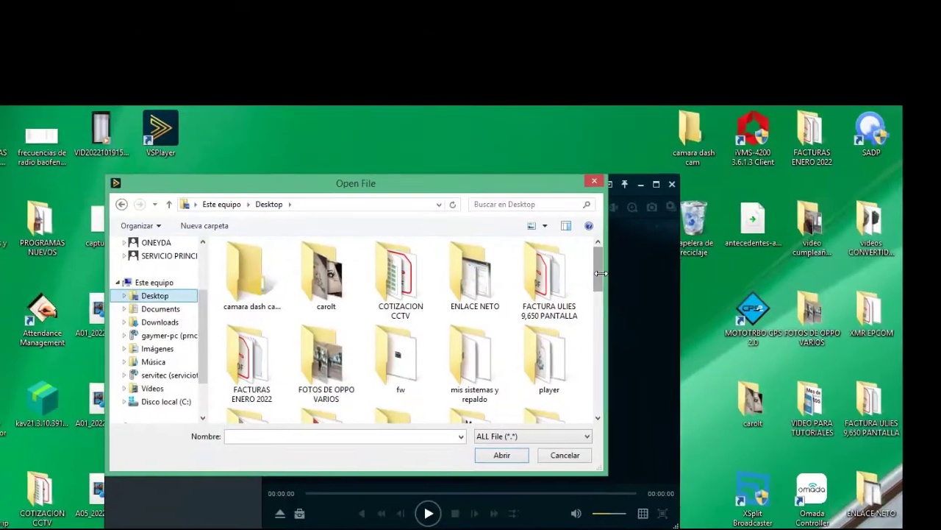
scroll(559, 309, "down", 10)
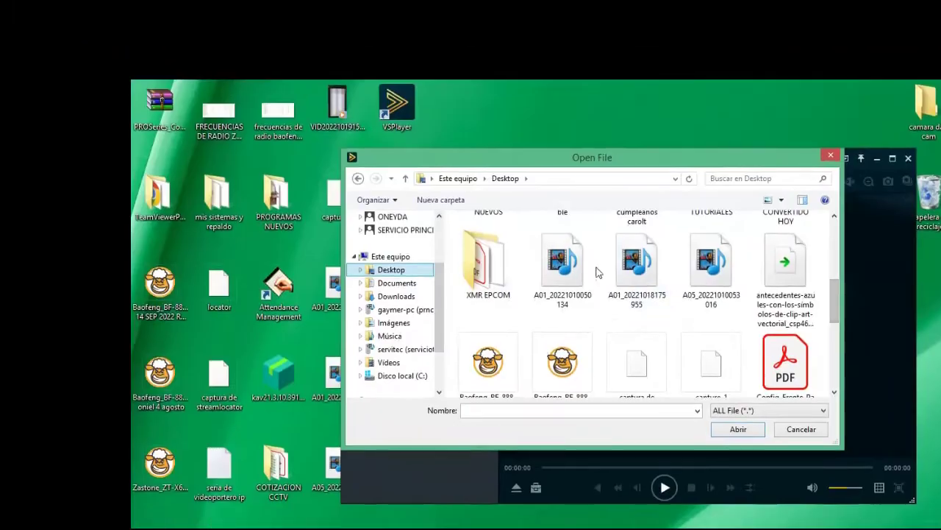
left_click(337, 232)
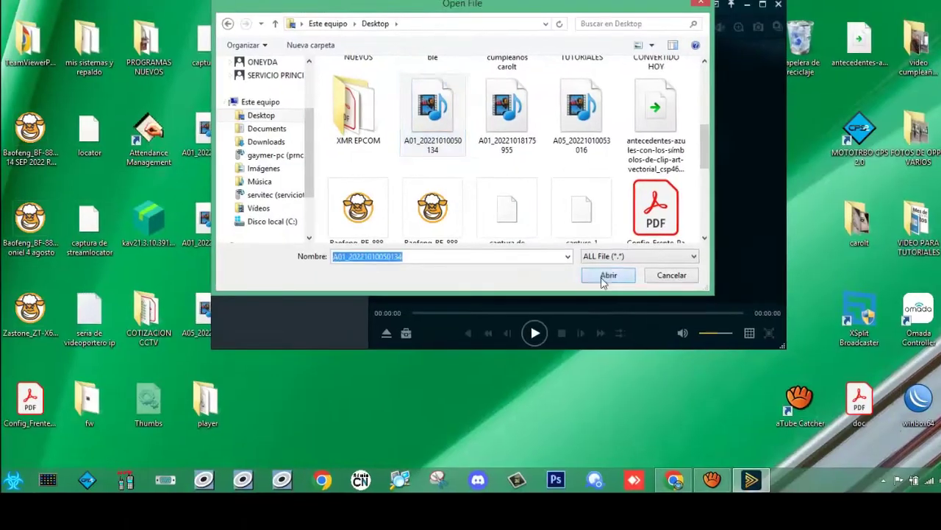
left_click(607, 275)
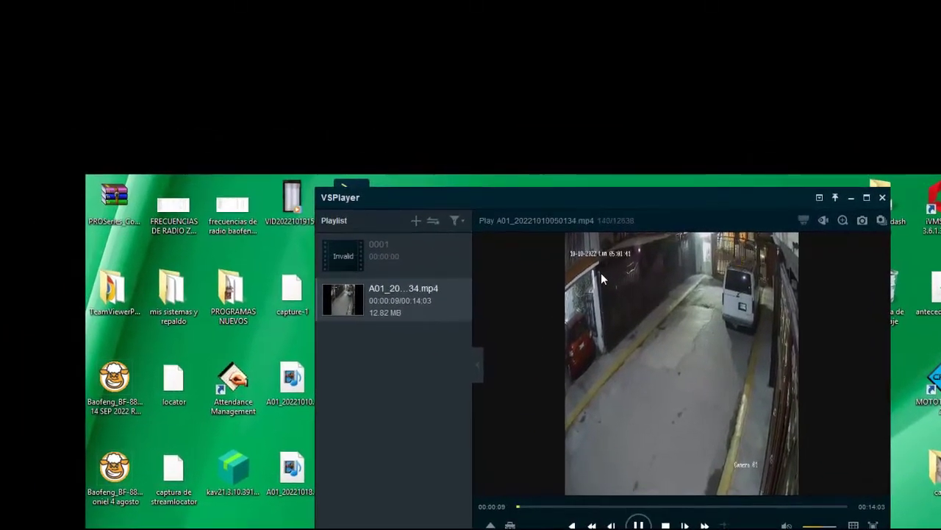
right_click(601, 272)
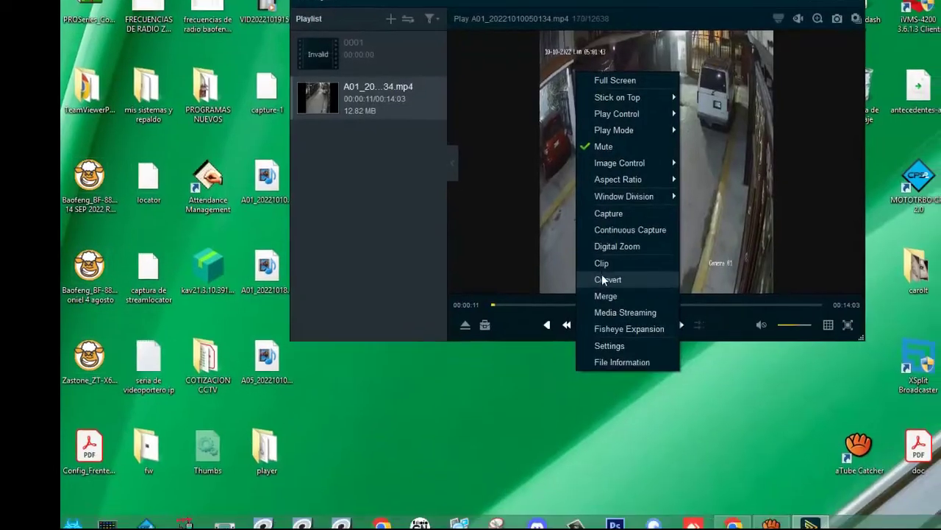
left_click(603, 280)
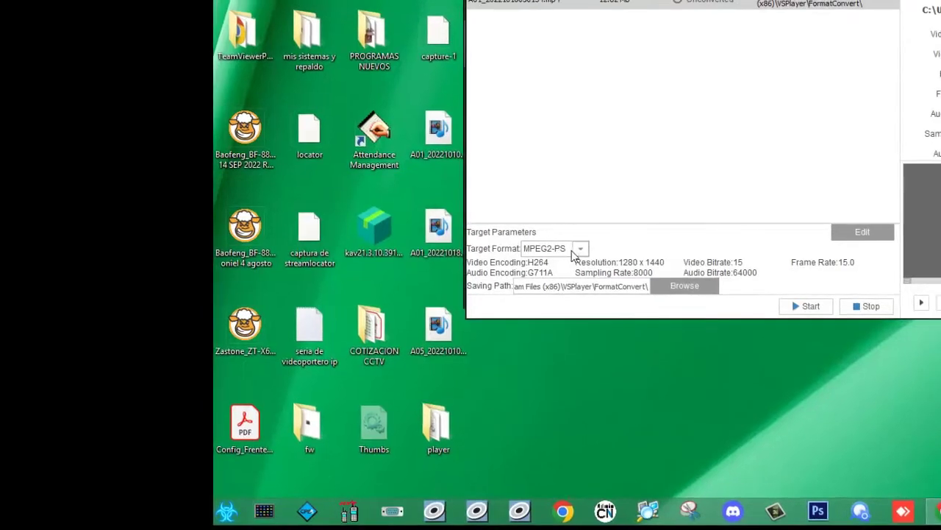
left_click(573, 252)
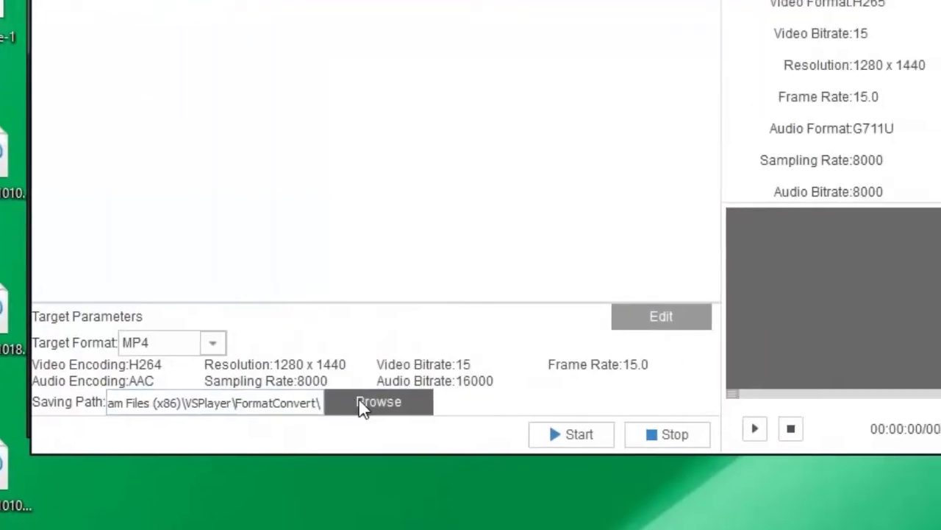
left_click(355, 407)
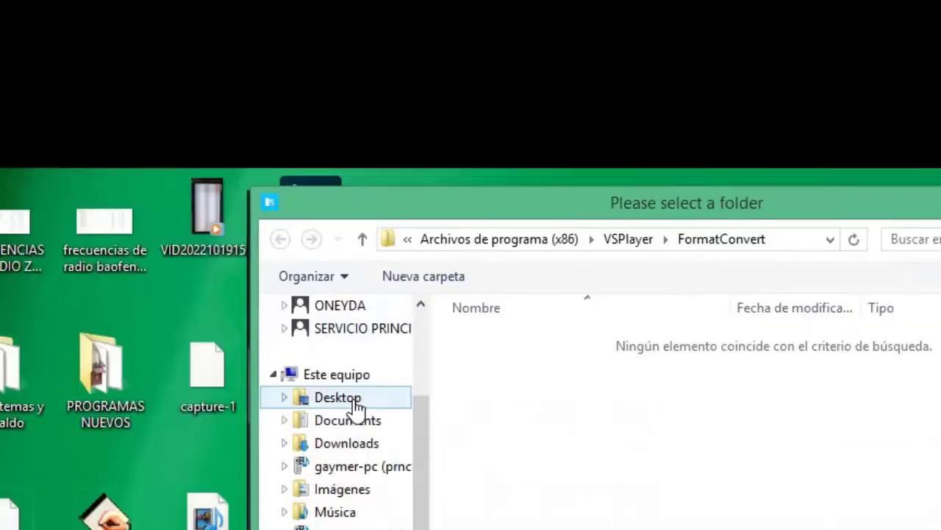
left_click(354, 401)
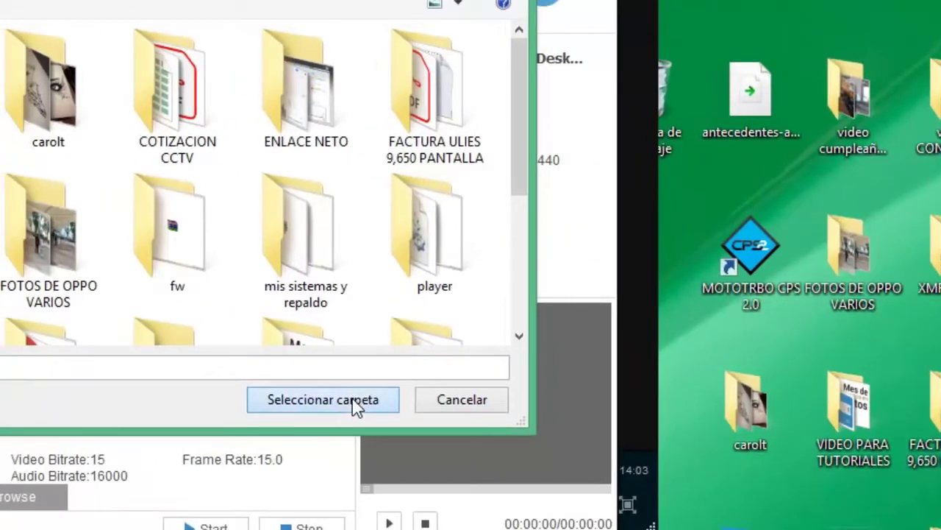
left_click(357, 406)
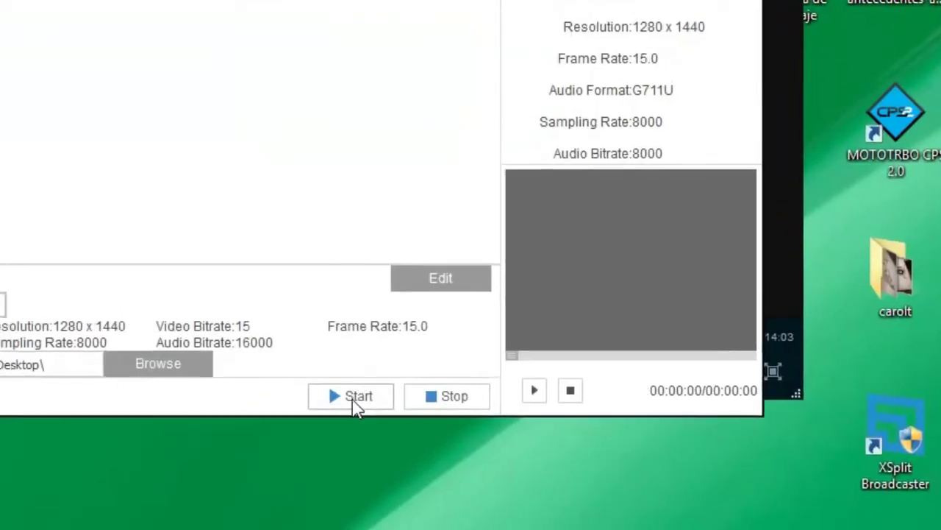
left_click(357, 401)
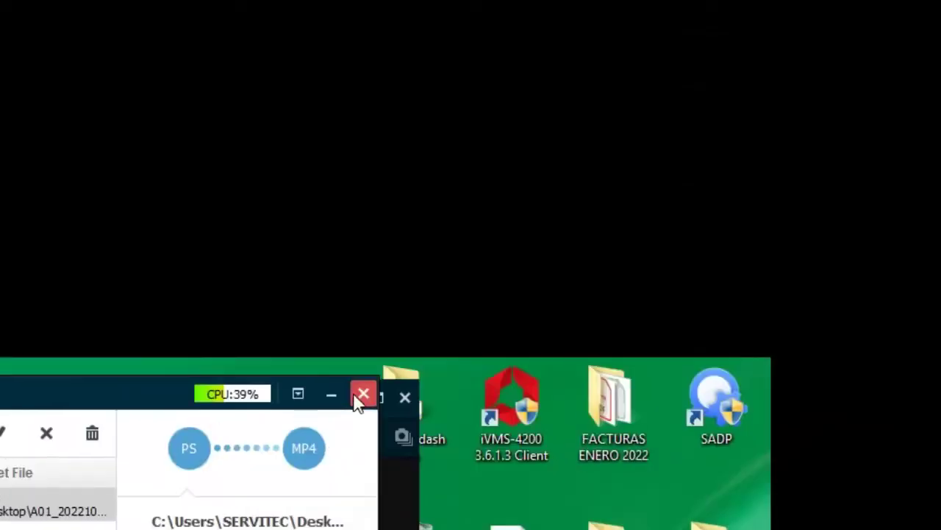
left_click(331, 395)
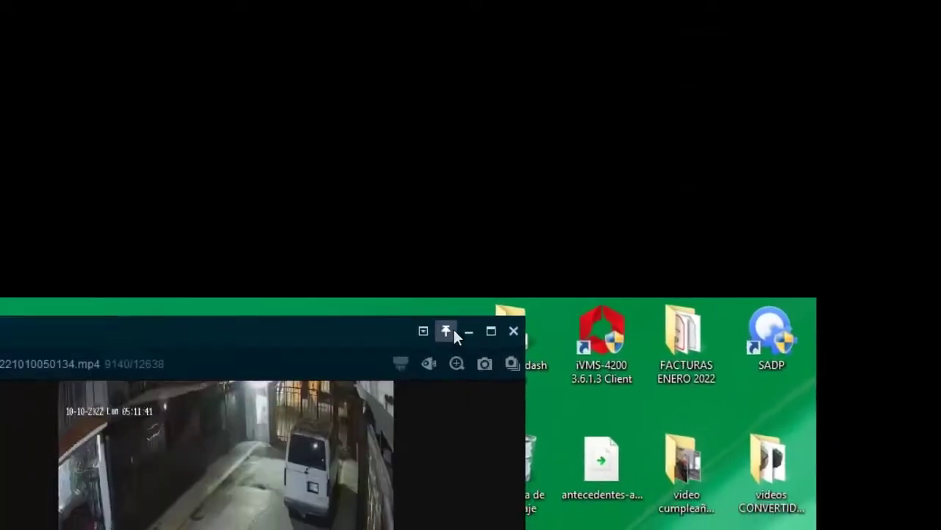
left_click(342, 414)
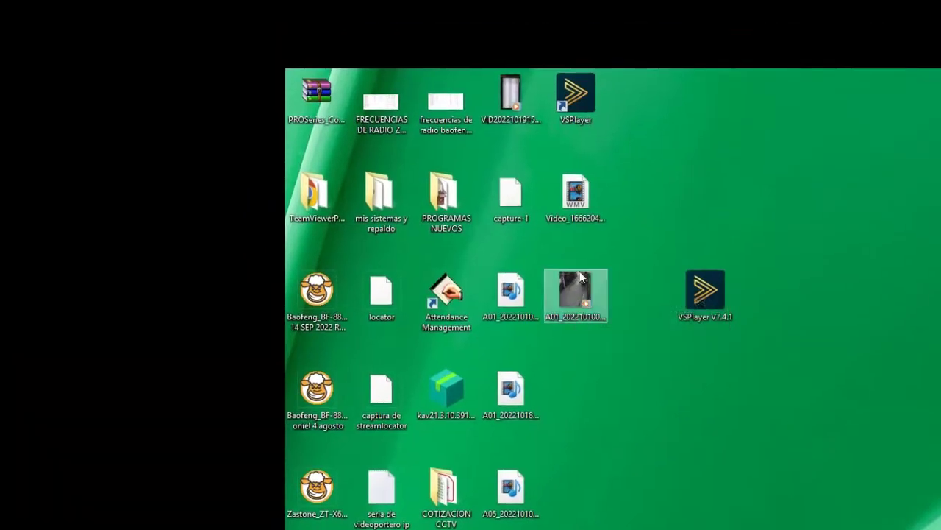
right_click(572, 256)
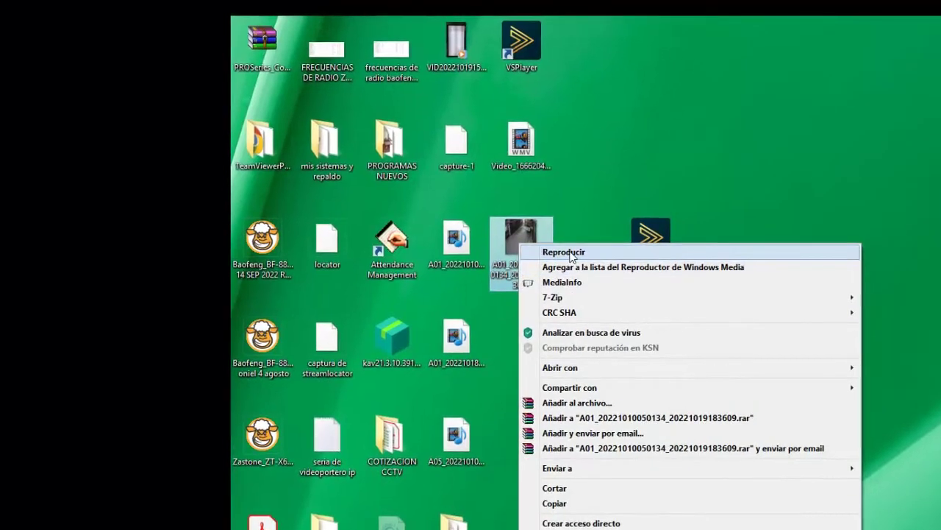
left_click(570, 252)
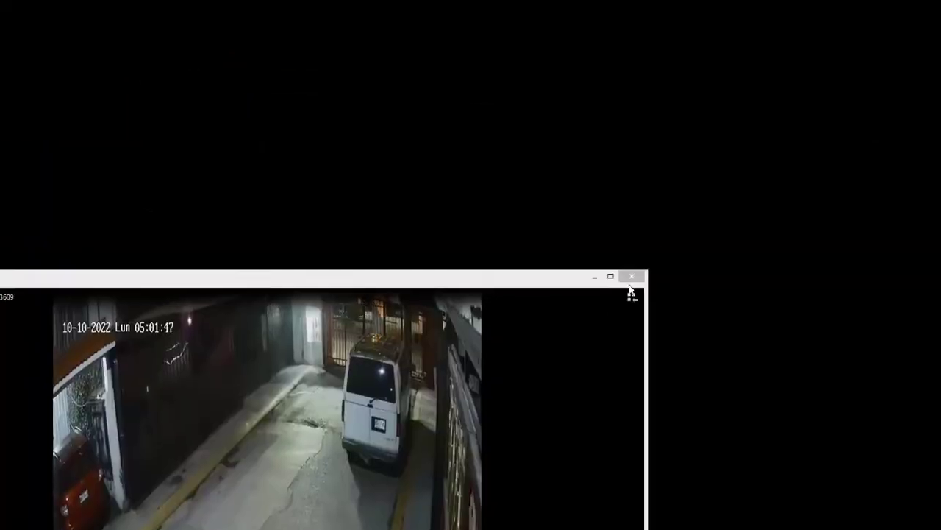
left_click(626, 296)
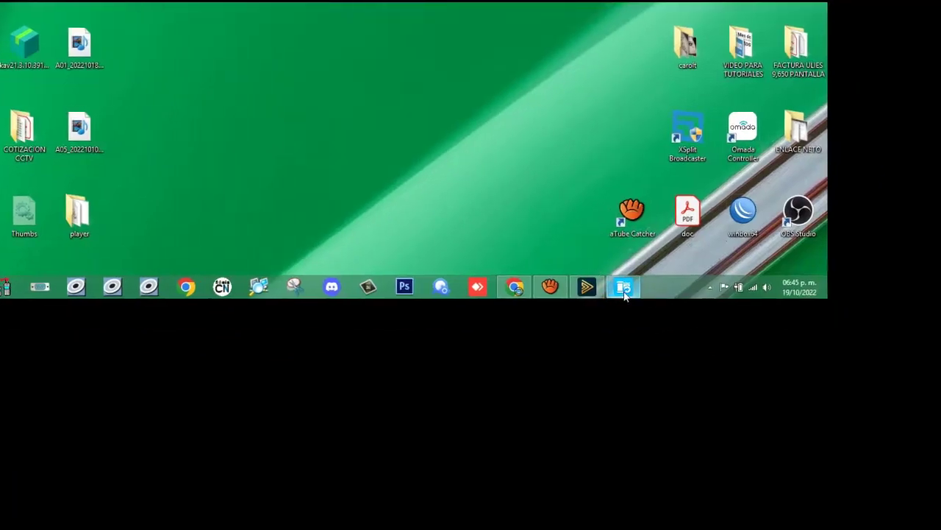
Bring Format Converter back and edit the target parameters, choosing MP4 as target format and H264 as video encoding
left_click(624, 288)
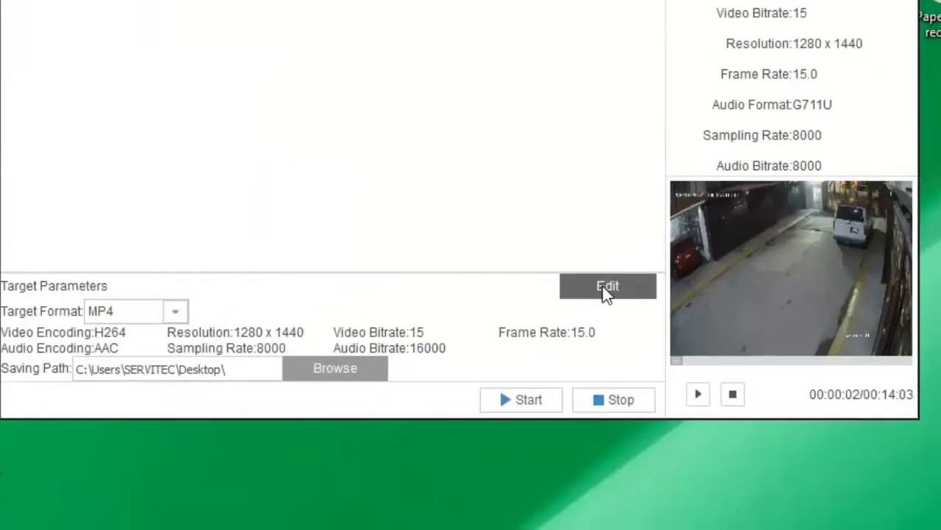
left_click(592, 279)
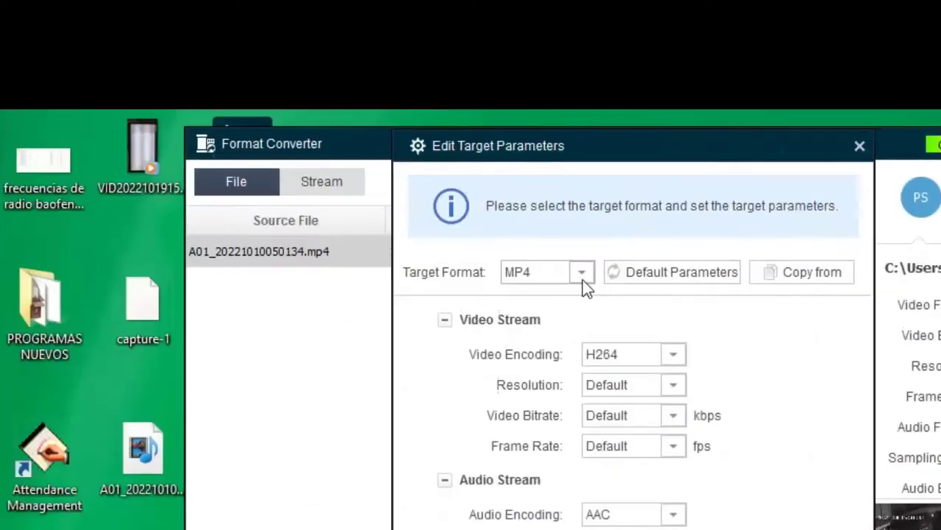
left_click(582, 278)
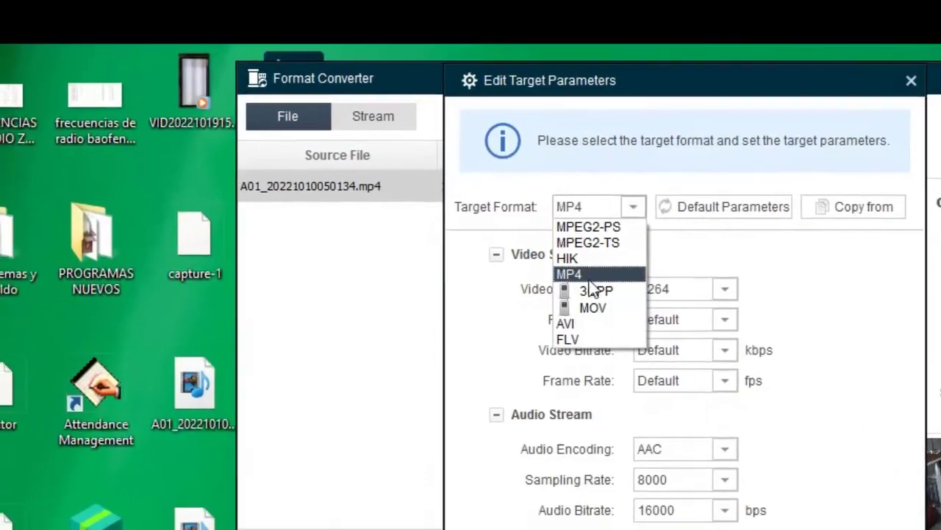
left_click(566, 339)
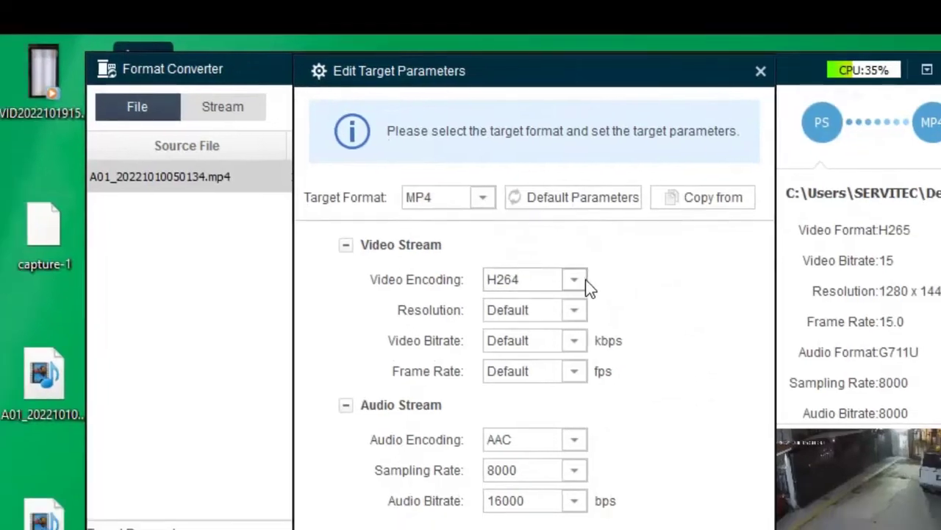
left_click(552, 299)
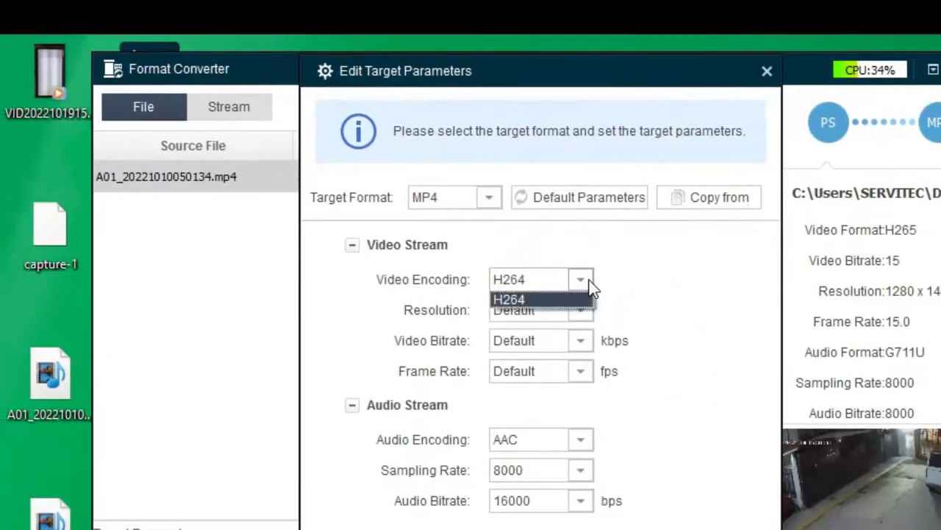
left_click(407, 291)
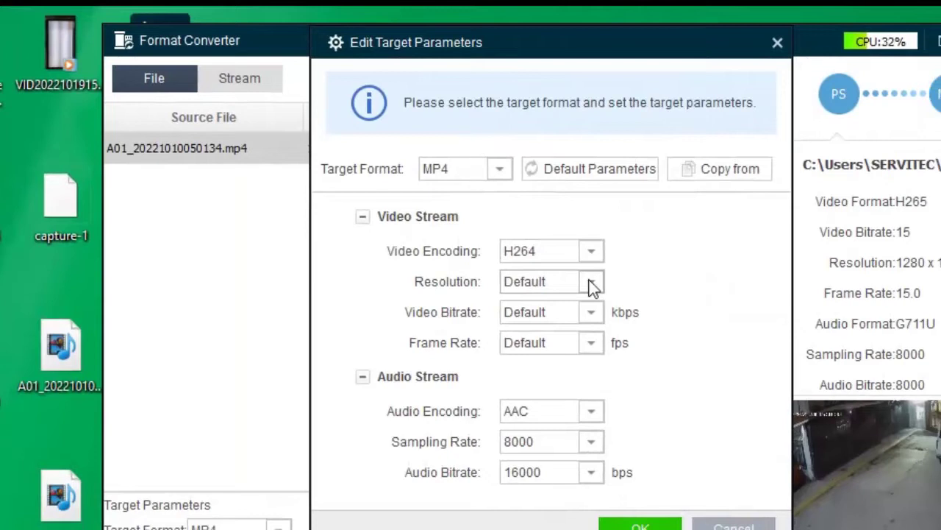
Set the target video stream to 1920x1080 resolution, default bitrate and a frame rate of 25 fps
left_click(592, 283)
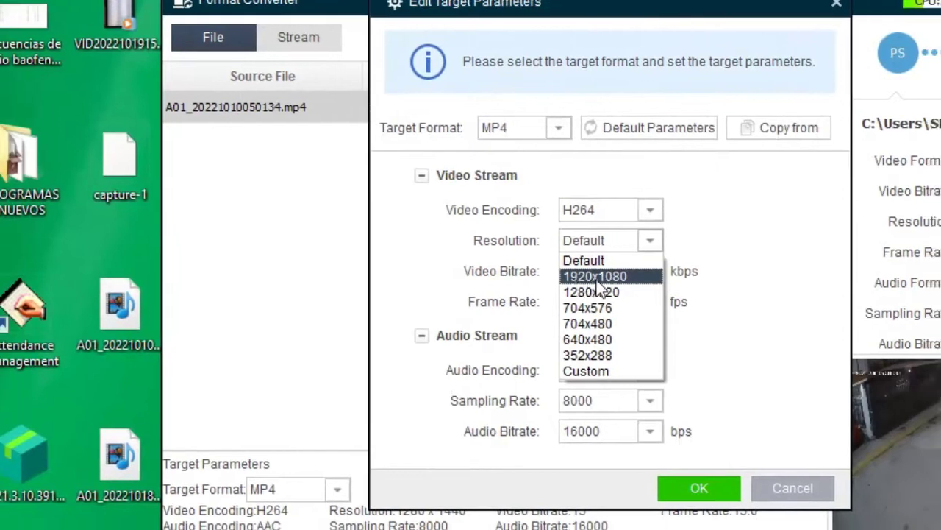
left_click(590, 280)
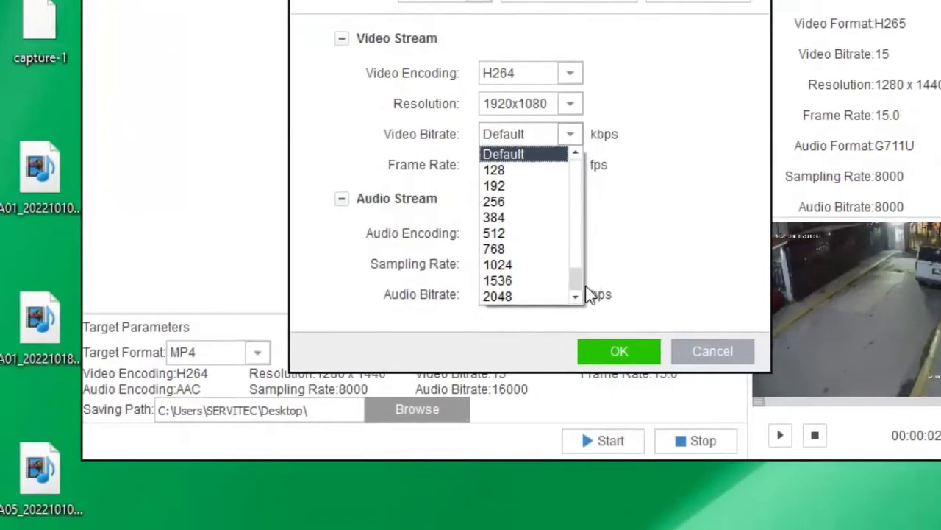
key("Down")
key("Down")
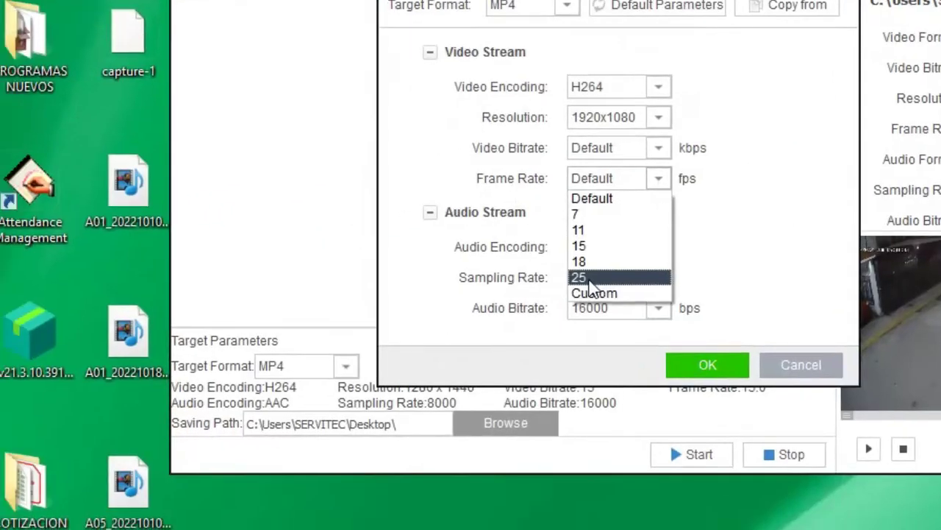
left_click(590, 278)
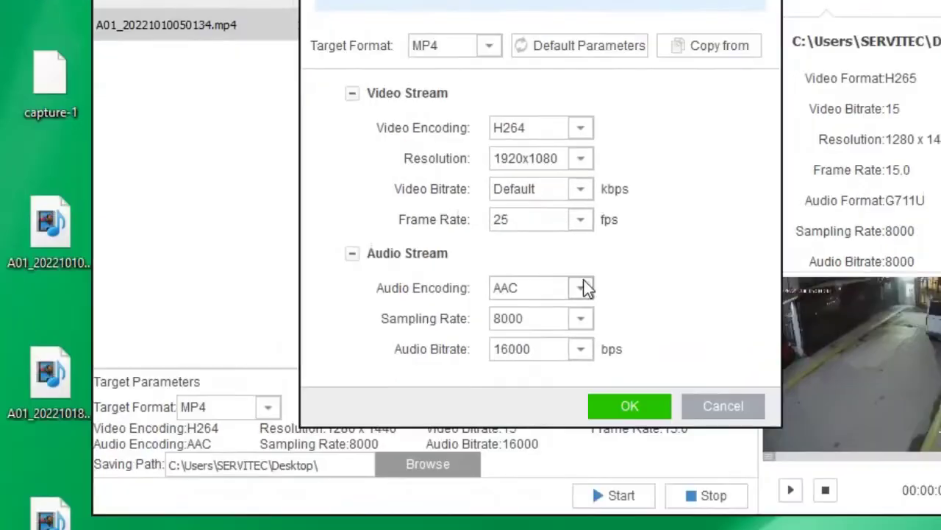
Set the audio stream to G711U encoding, 8000 sampling rate and 64000 bps bitrate, and try to apply the parameters
left_click(560, 340)
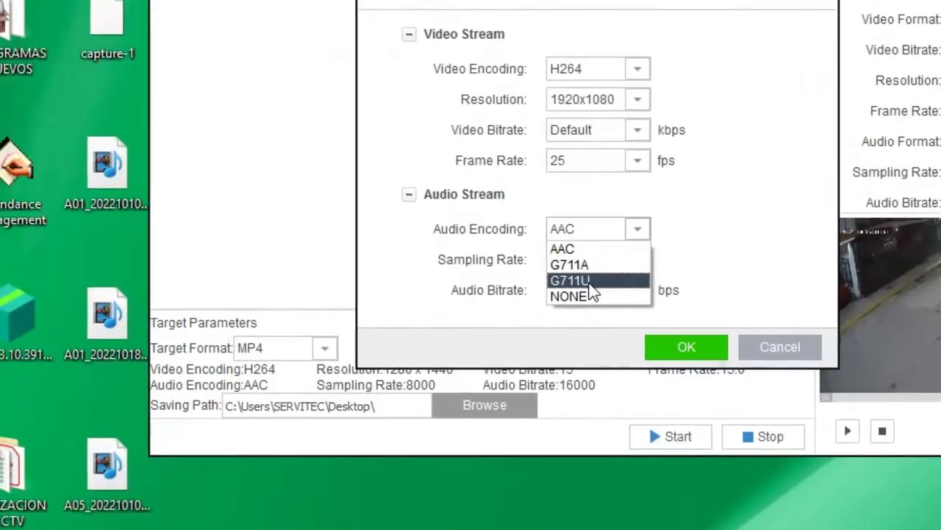
left_click(591, 282)
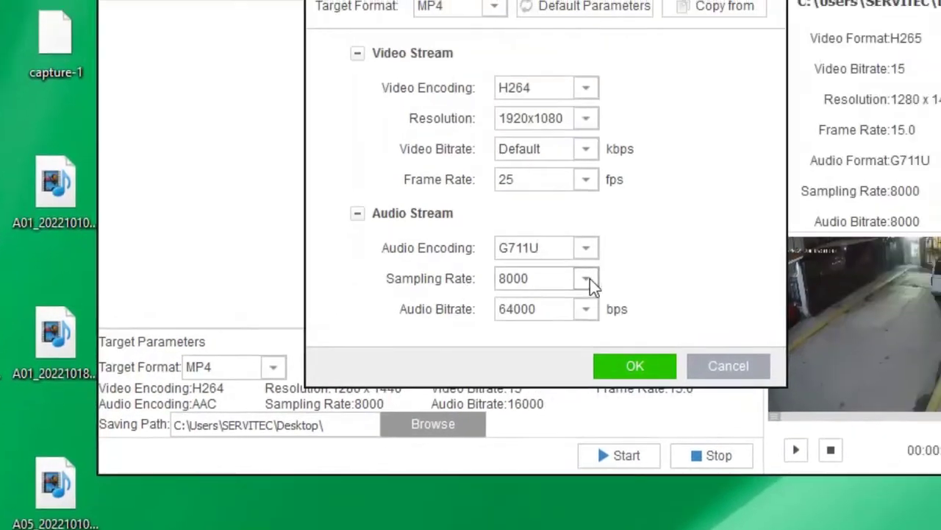
left_click(590, 278)
left_click(526, 299)
left_click(588, 310)
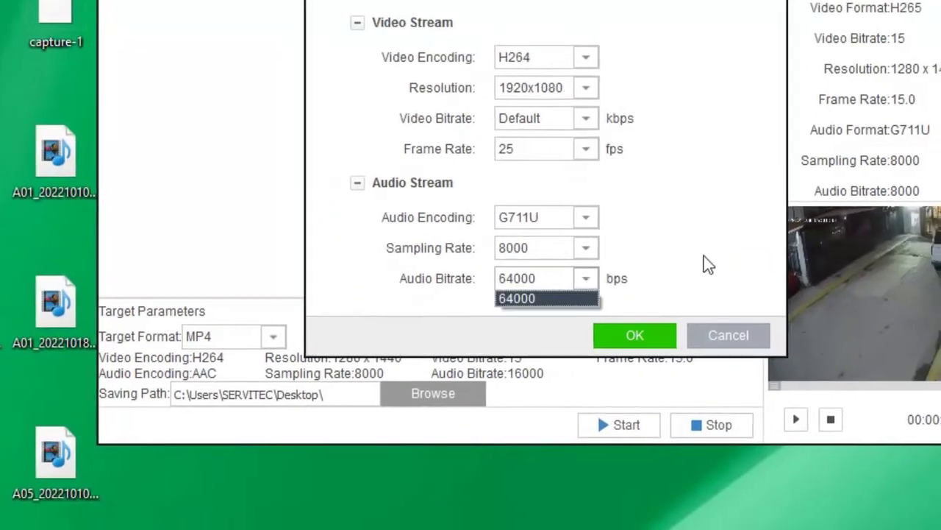
left_click(650, 278)
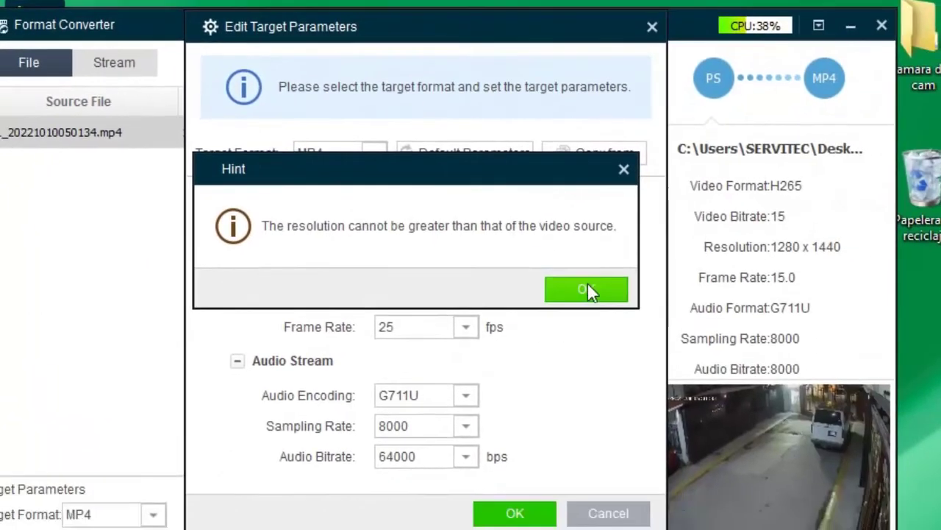
left_click(587, 284)
Recheck the resolution, video bitrate and encoding options, and try to apply the target parameters again at 1920x1080
left_click(465, 266)
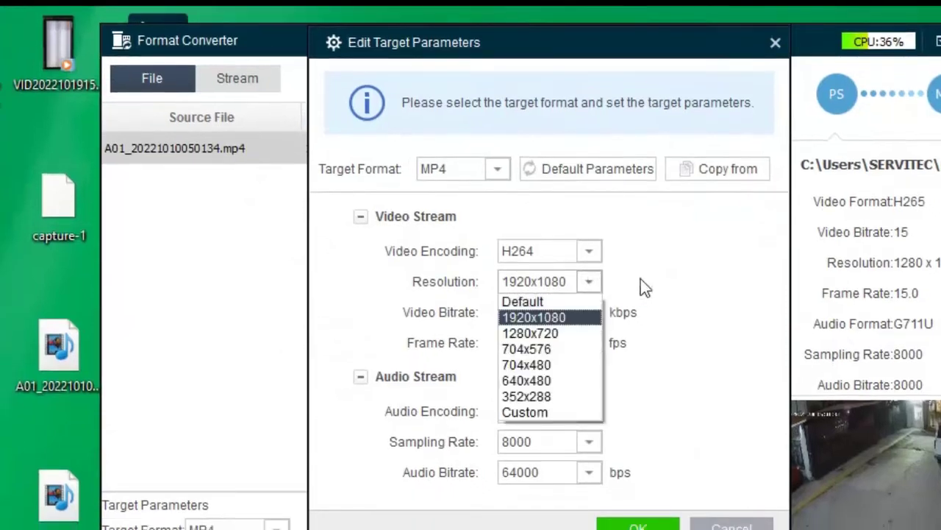
left_click(589, 317)
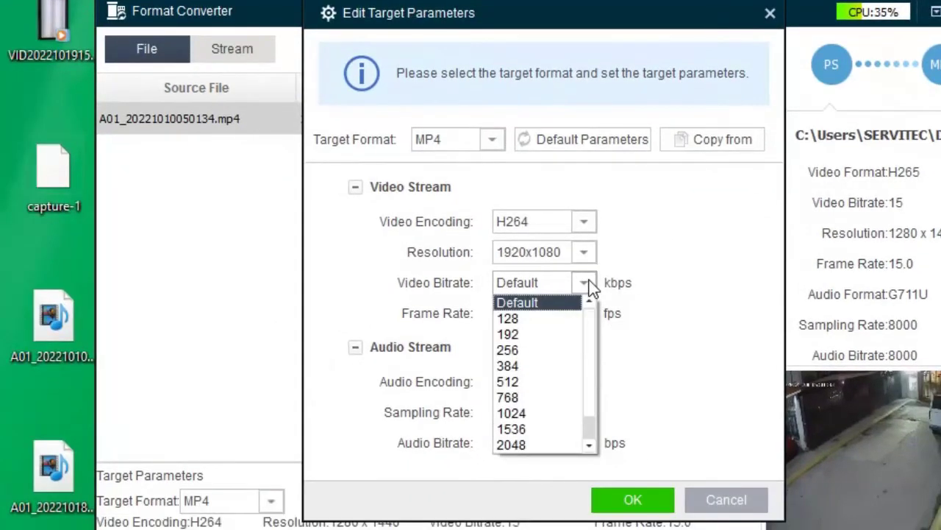
left_click(592, 287)
left_click(584, 221)
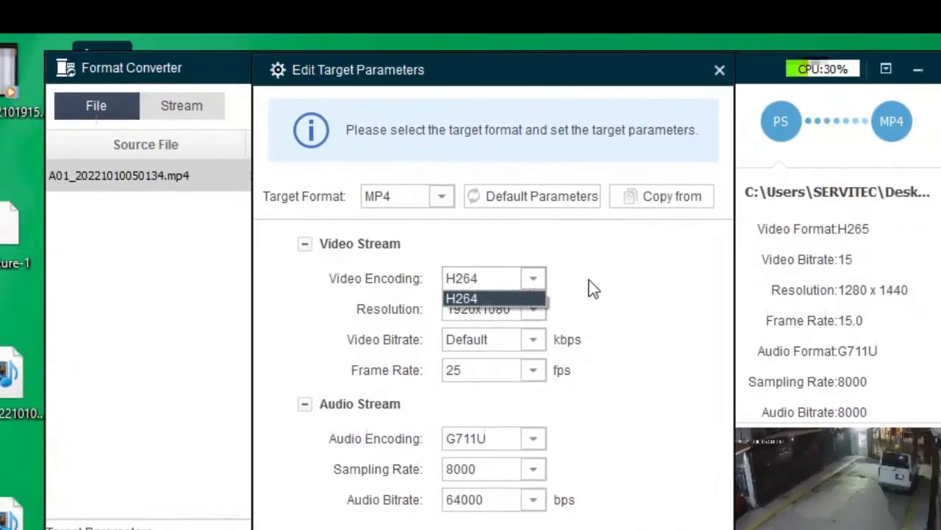
left_click(591, 253)
left_click(630, 527)
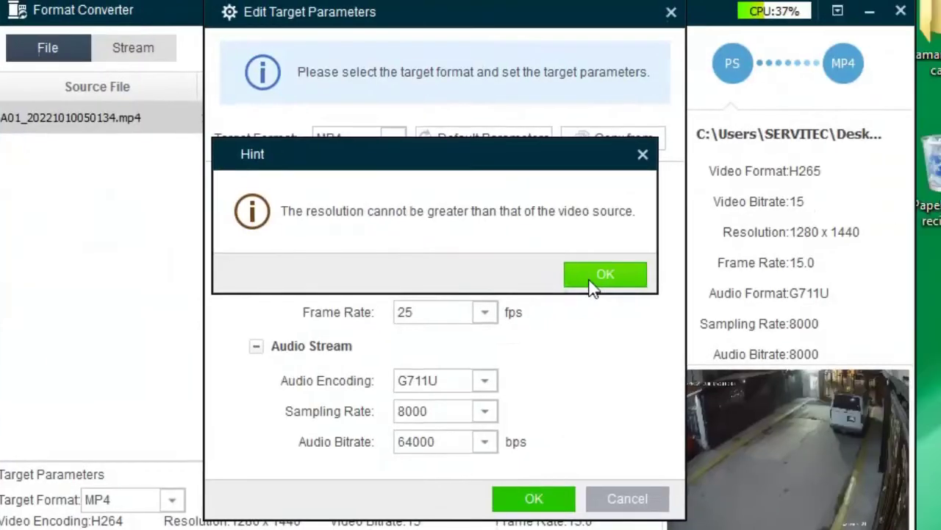
left_click(713, 279)
Set the target resolution to 1280x720, apply the parameters, and convert the recording again
left_click(575, 250)
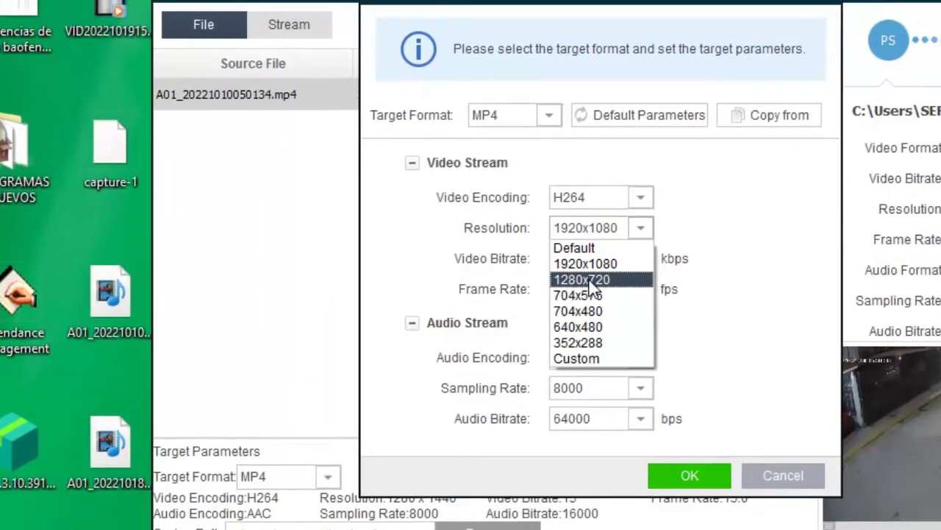
left_click(589, 280)
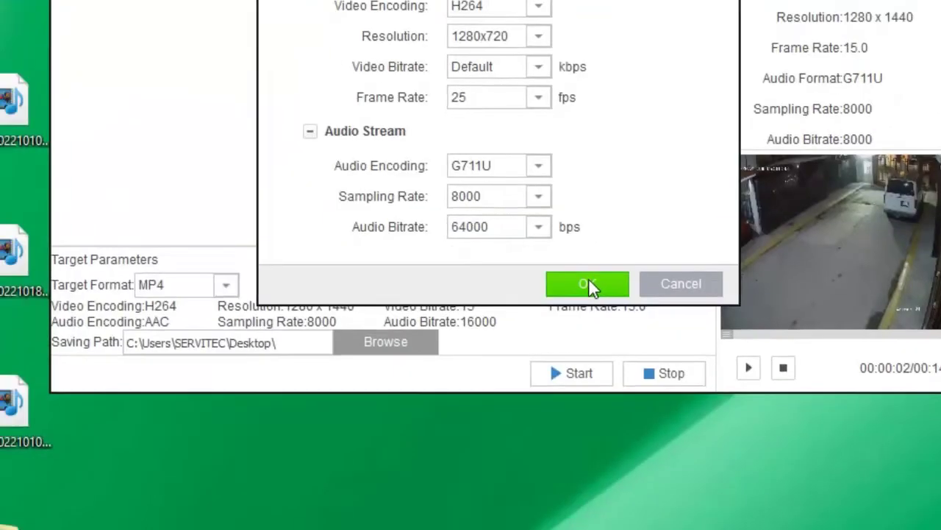
left_click(589, 283)
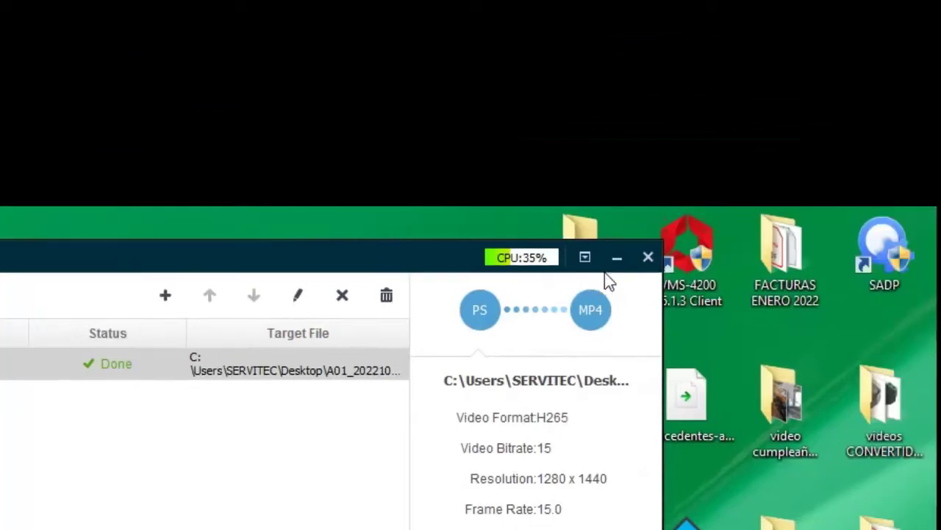
left_click(617, 258)
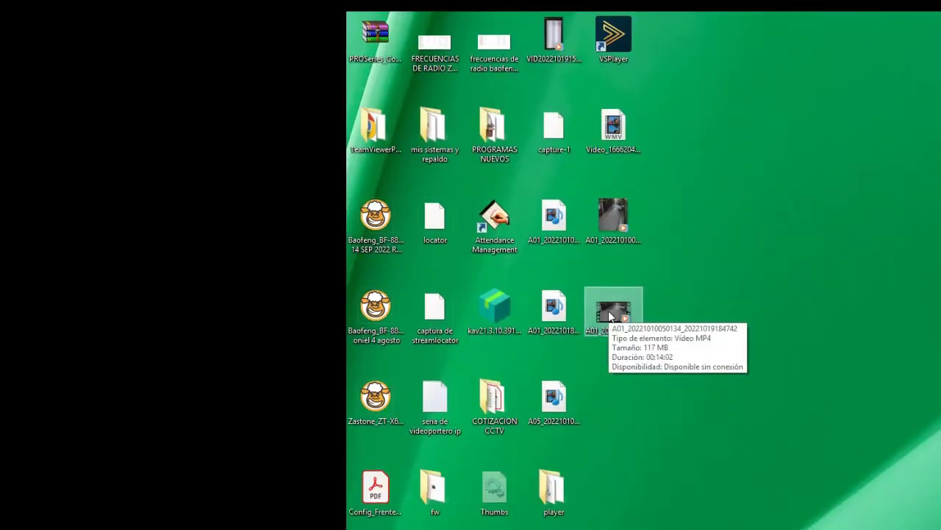
right_click(608, 392)
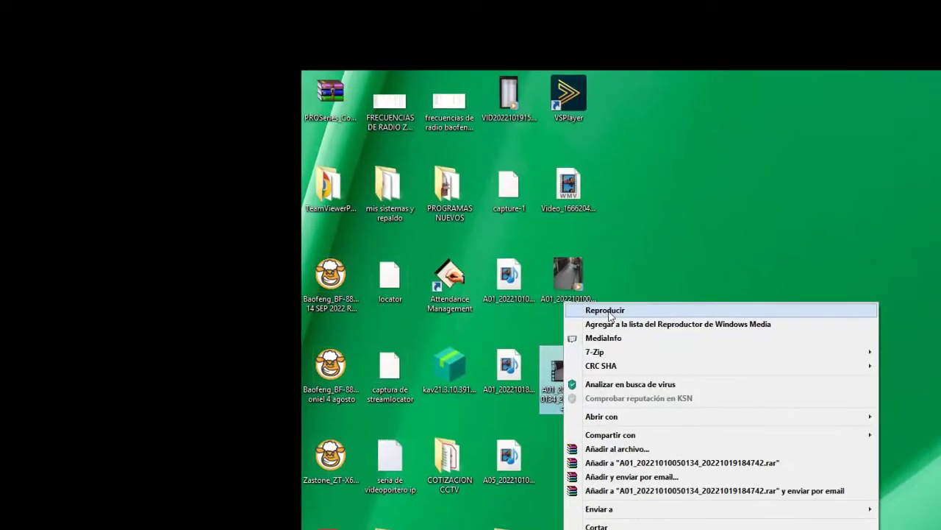
left_click(650, 250)
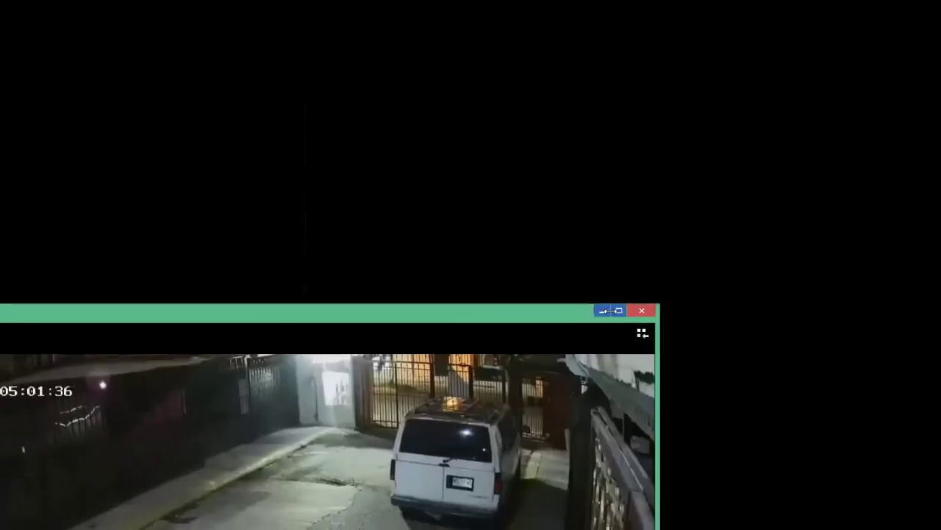
left_click(609, 312)
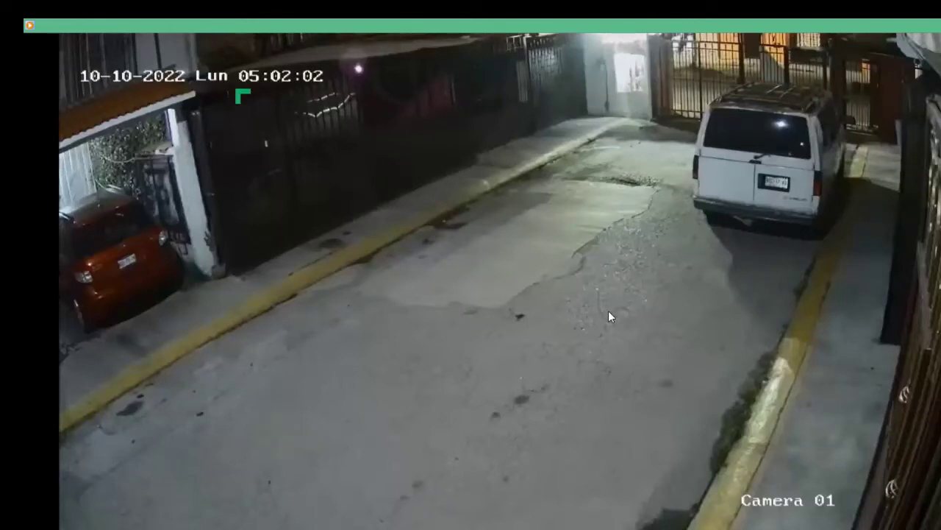
double_click(608, 316)
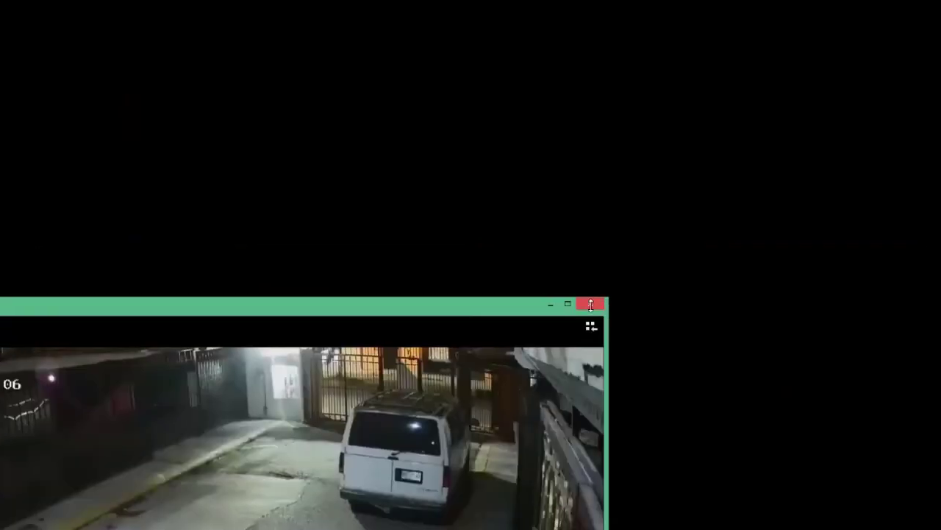
left_click(607, 311)
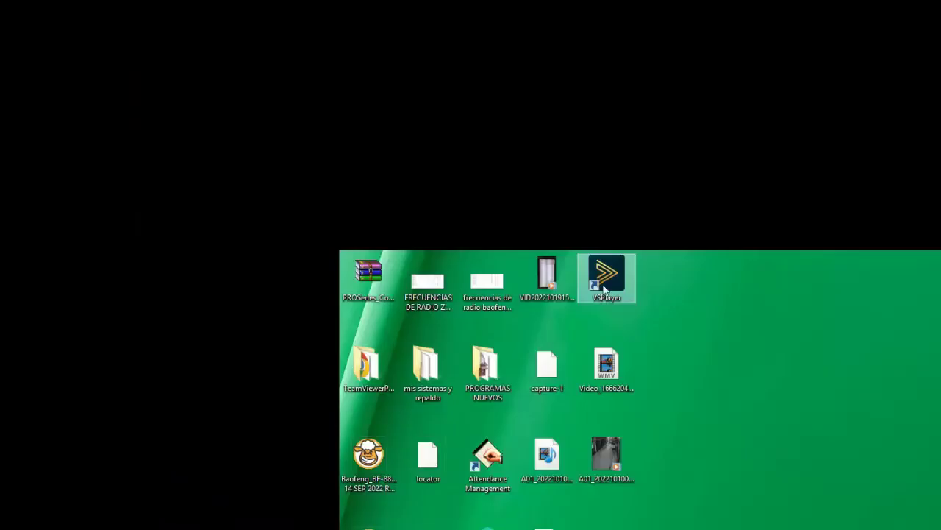
Move the VSPlayer shortcut into the empty area of the desktop
left_click_drag(622, 268, 709, 528)
left_click_drag(563, 349, 621, 259)
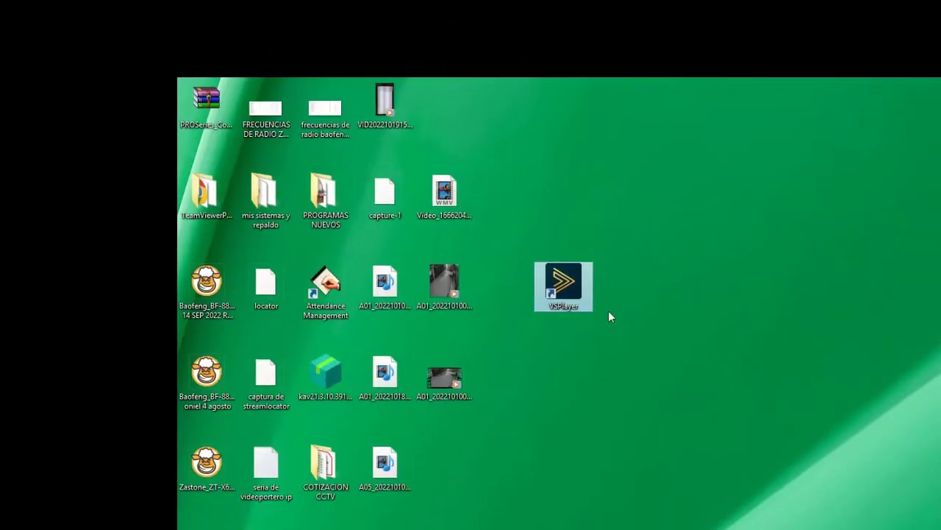